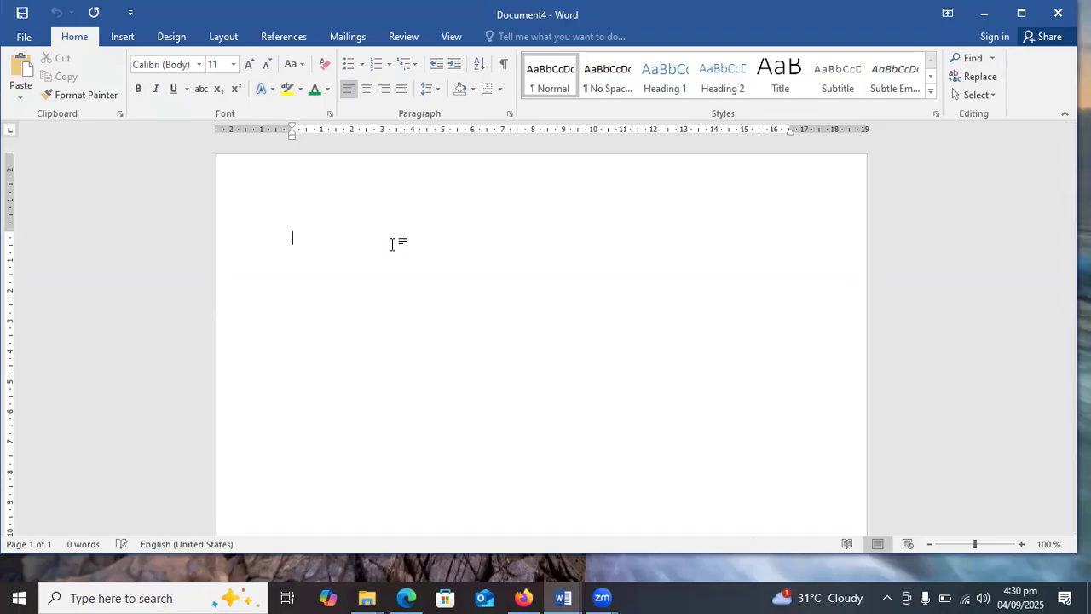
{"action": "left_click", "coordinate": [1022, 13]}
{"action": "left_click_drag", "start_coordinate": [1085, 435], "coordinate": [1084, 177]}
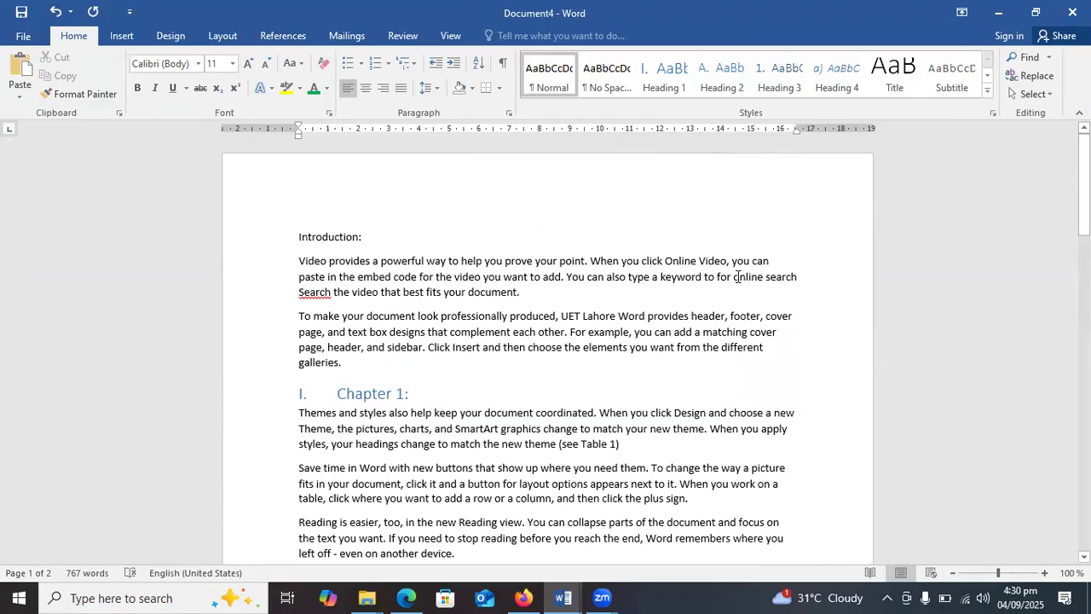
{"action": "left_click_drag", "start_coordinate": [734, 278], "coordinate": [793, 286]}
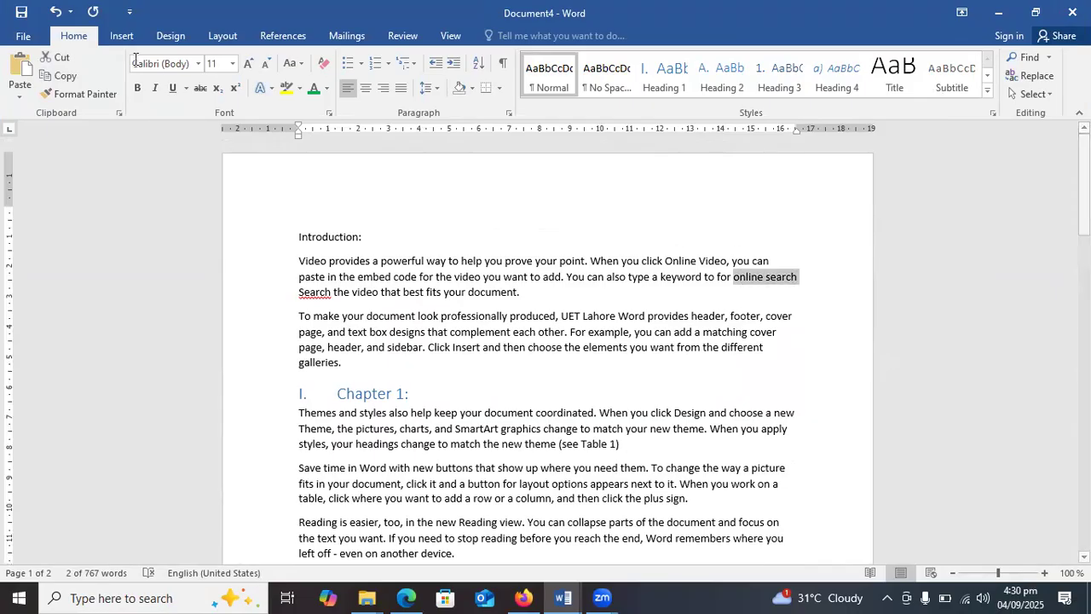
{"action": "left_click", "coordinate": [119, 36]}
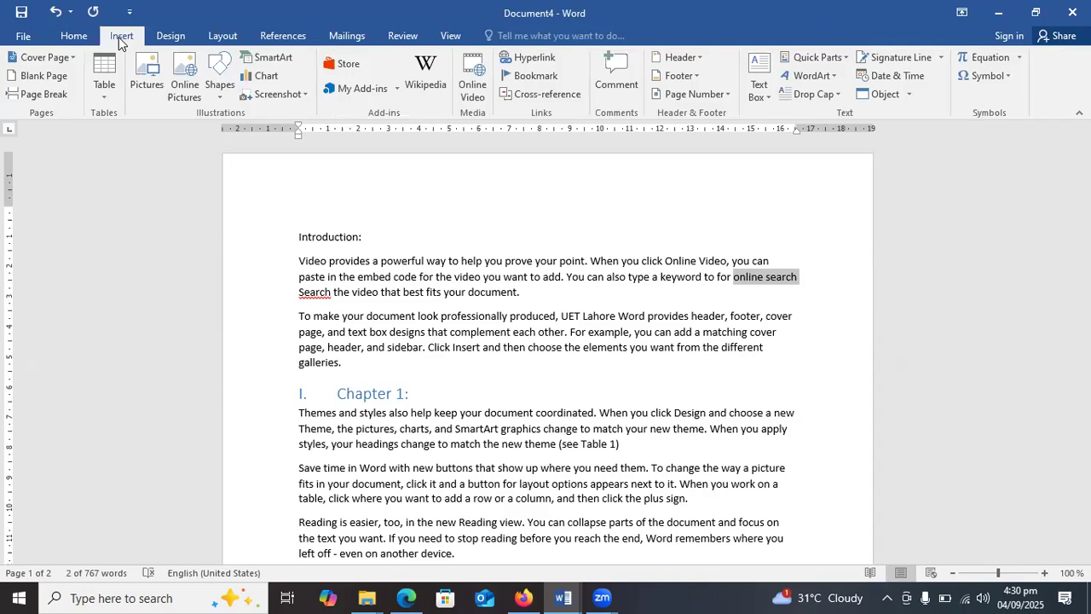
{"action": "left_click", "coordinate": [537, 58]}
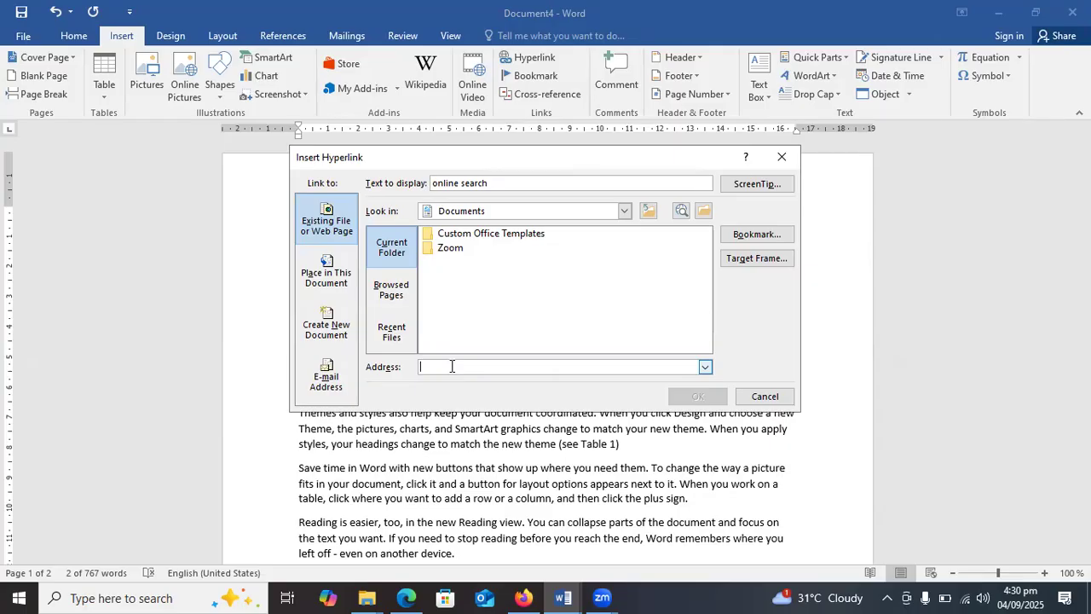
{"action": "type", "text": "www.google.com"}
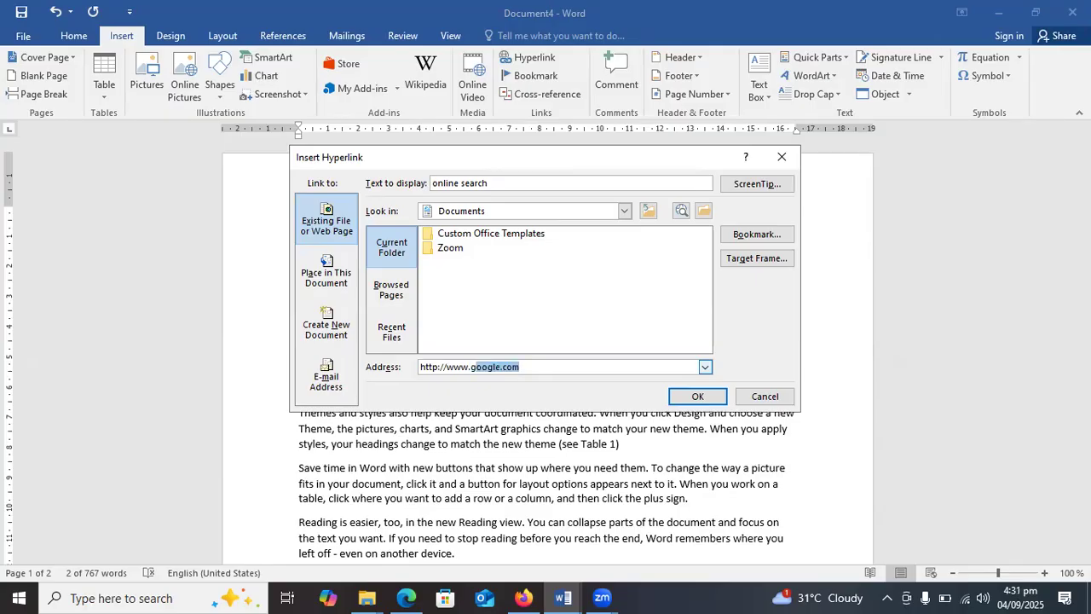
{"action": "left_click", "coordinate": [689, 396]}
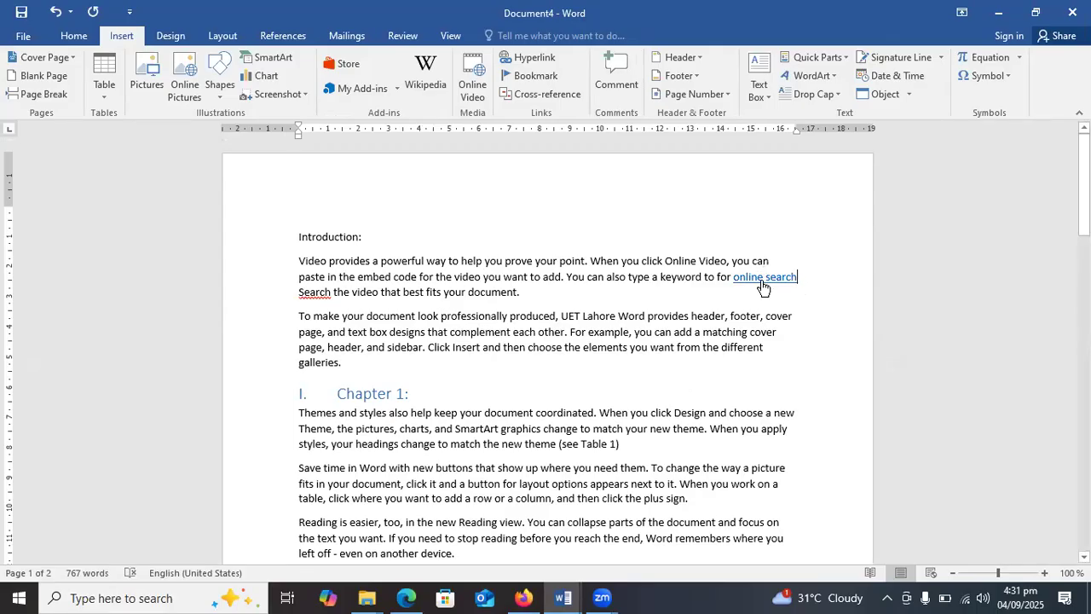
{"action": "left_click", "coordinate": [762, 279], "text": "ctrl"}
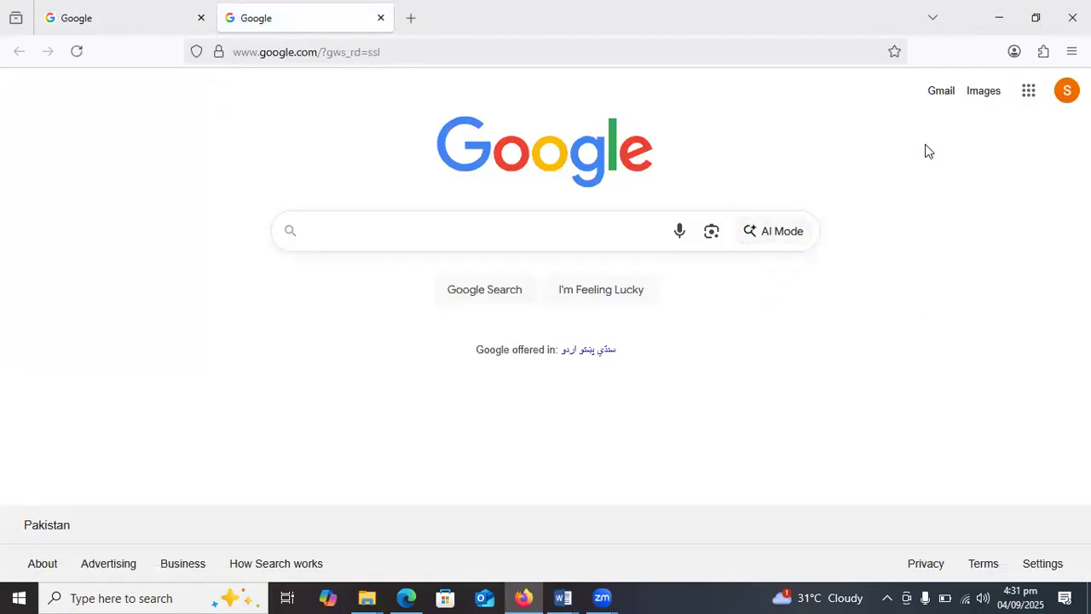
{"action": "left_click", "coordinate": [998, 17]}
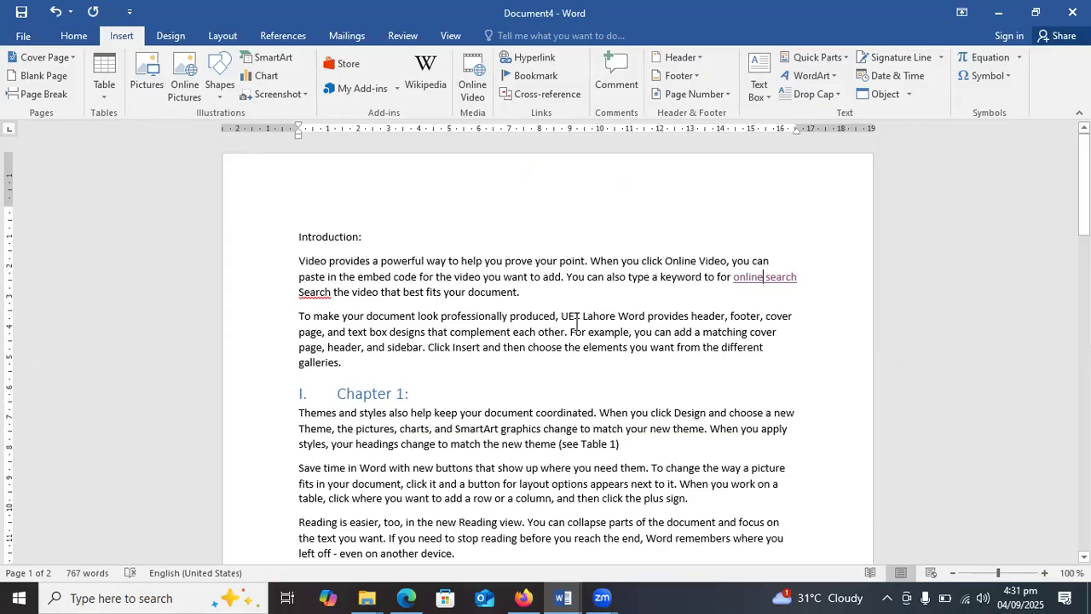
{"action": "left_click_drag", "start_coordinate": [562, 320], "coordinate": [608, 323]}
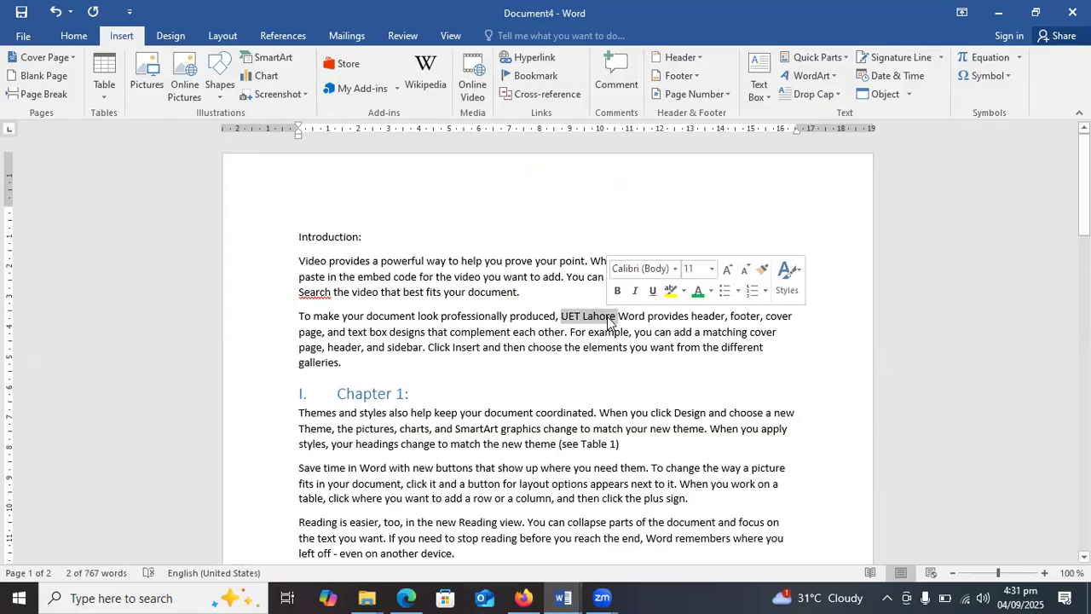
{"action": "left_click", "coordinate": [538, 67]}
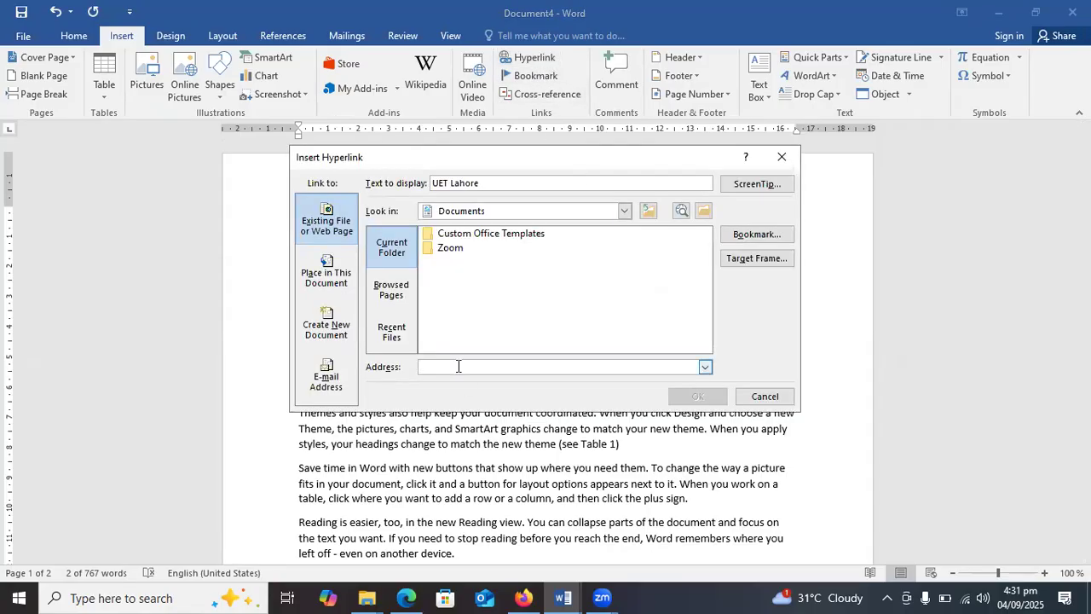
{"action": "type", "text": "www.uet"}
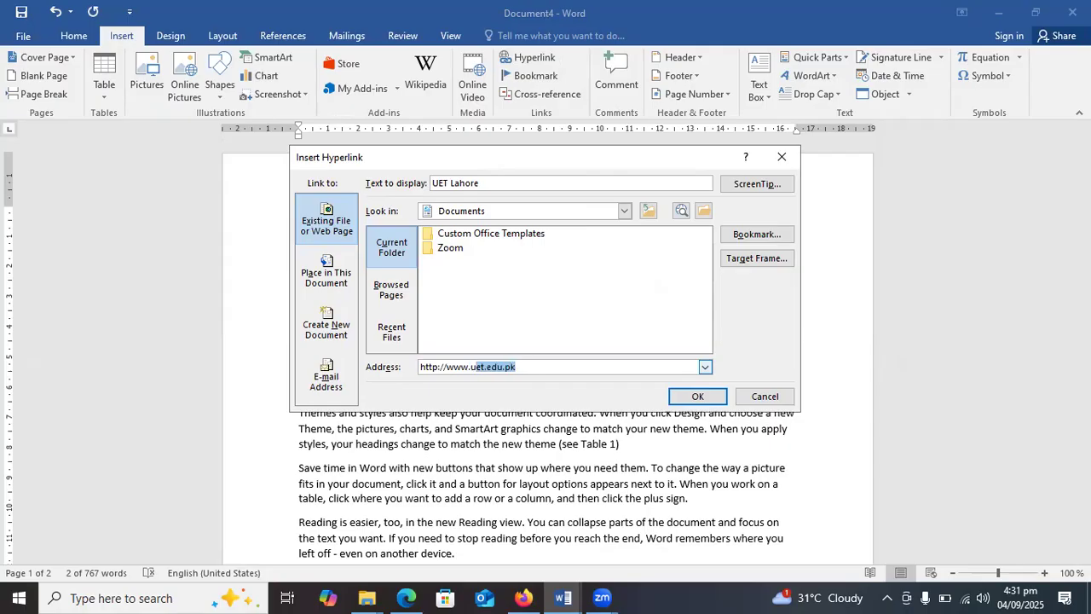
{"action": "type", "text": ".edu.pk"}
{"action": "left_click", "coordinate": [694, 397]}
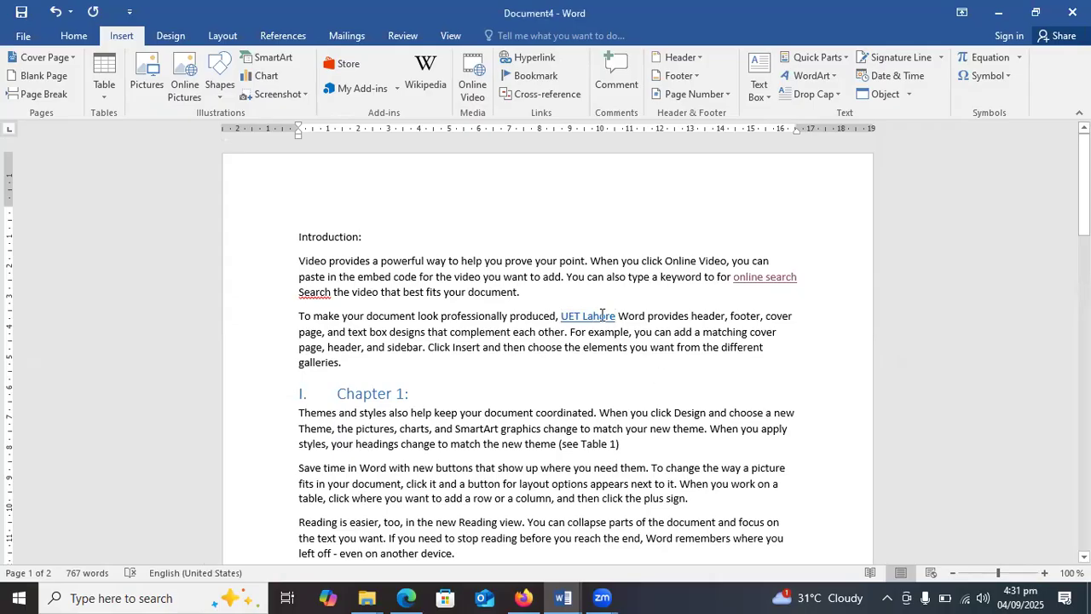
{"action": "mouse_move", "coordinate": [607, 321]}
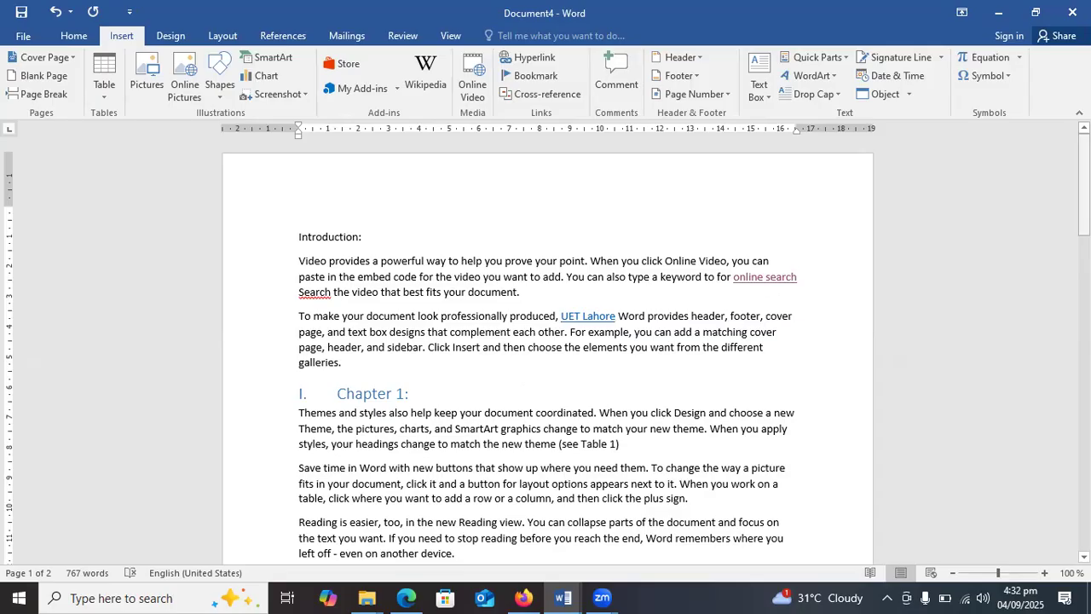
Step: Hyperlink the word "document" in the first line under Chapter 1 to the existing Shapes file on the Desktop
{"action": "left_click_drag", "start_coordinate": [1084, 191], "coordinate": [1084, 210]}
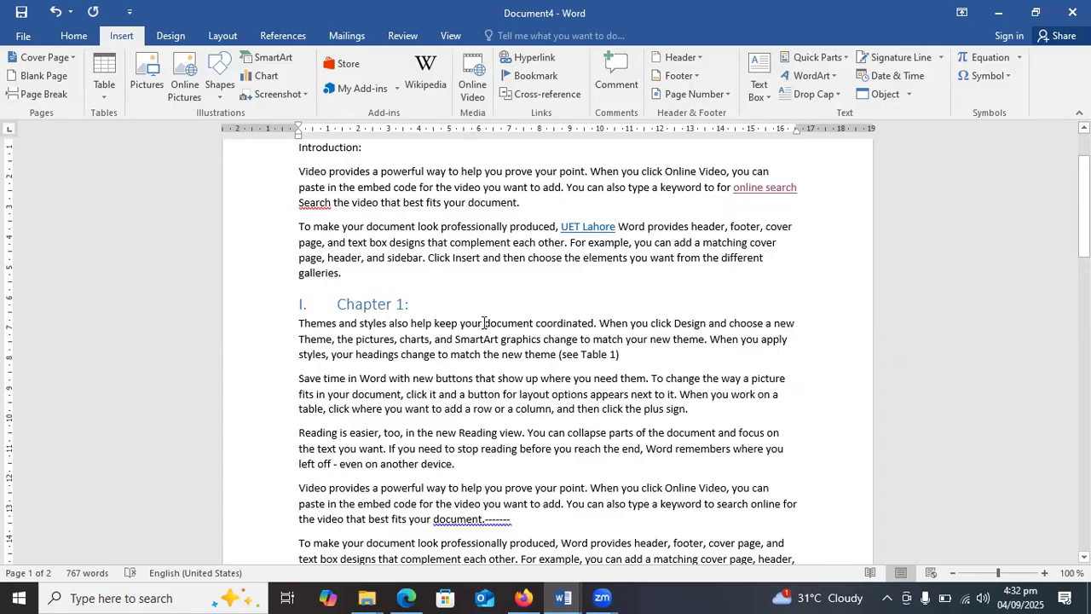
{"action": "left_click_drag", "start_coordinate": [483, 323], "coordinate": [533, 324]}
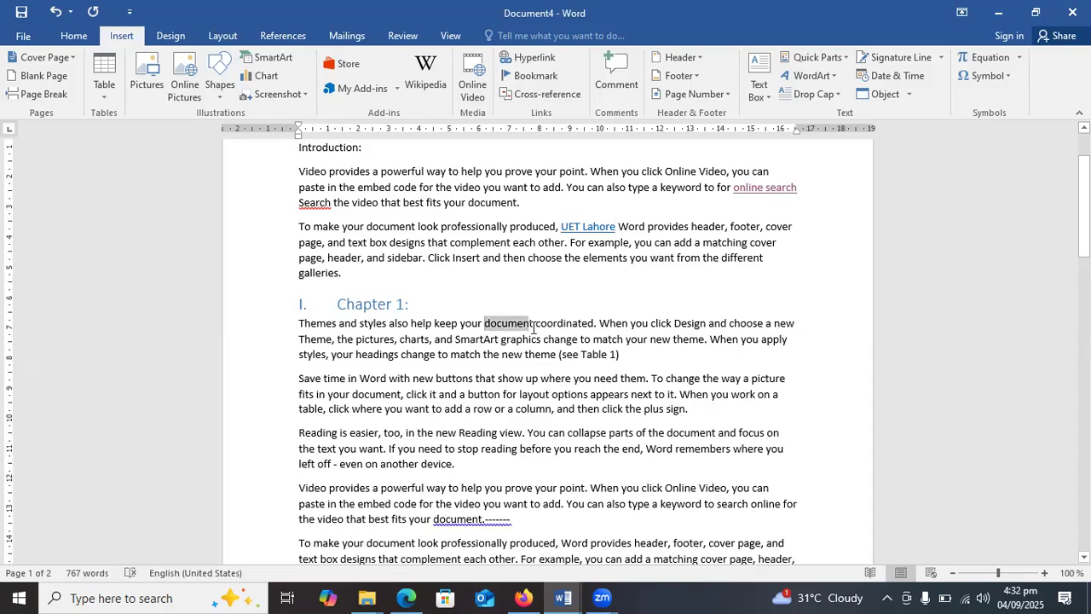
{"action": "left_click", "coordinate": [534, 60]}
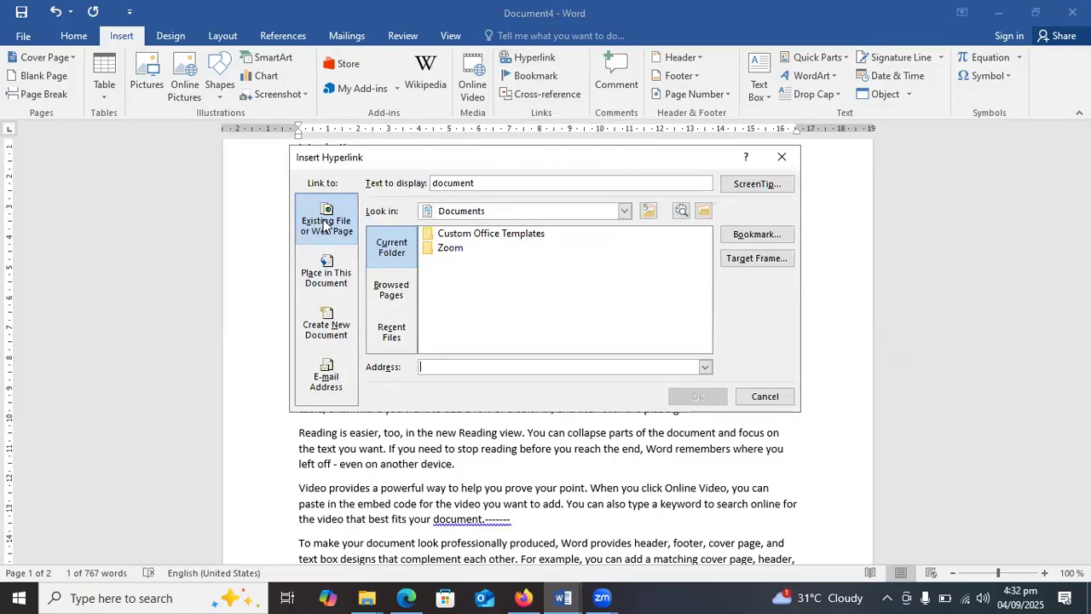
{"action": "left_click", "coordinate": [623, 212]}
{"action": "left_click", "coordinate": [497, 252]}
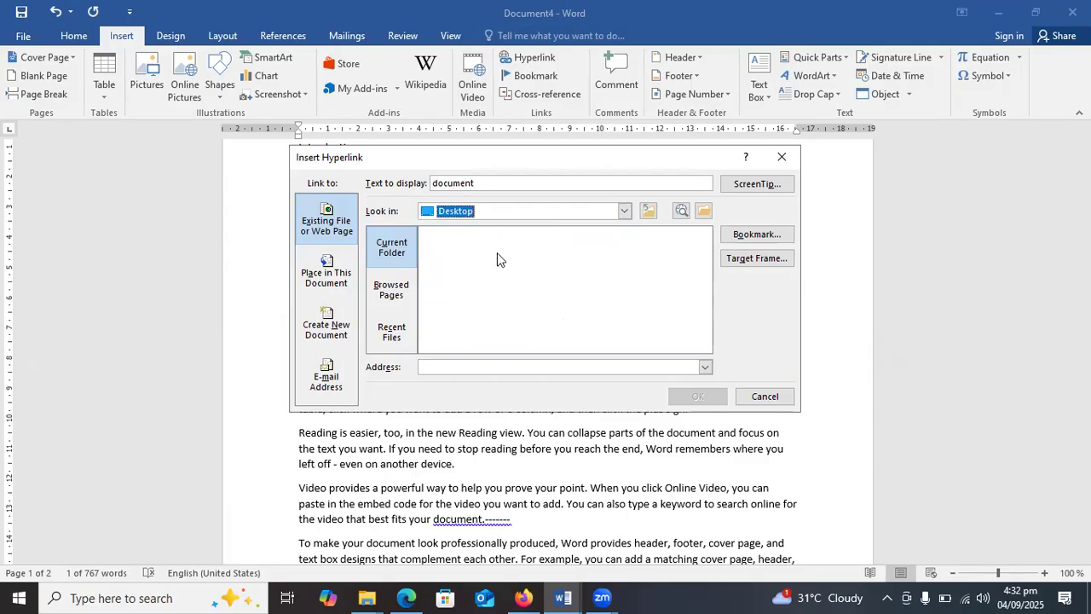
{"action": "left_click_drag", "start_coordinate": [707, 263], "coordinate": [707, 283]}
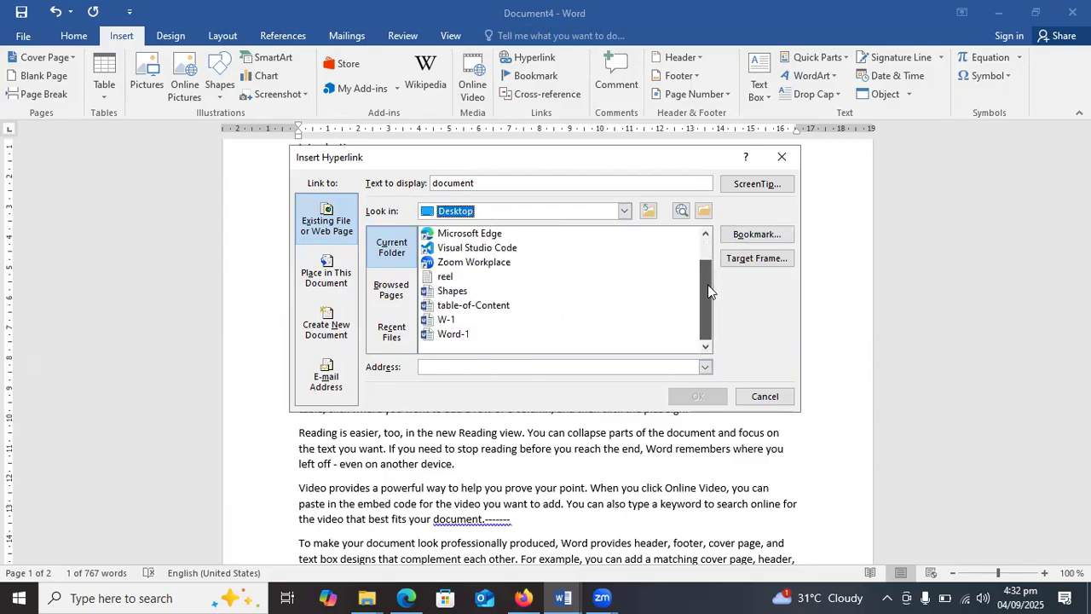
{"action": "double_click", "coordinate": [453, 291]}
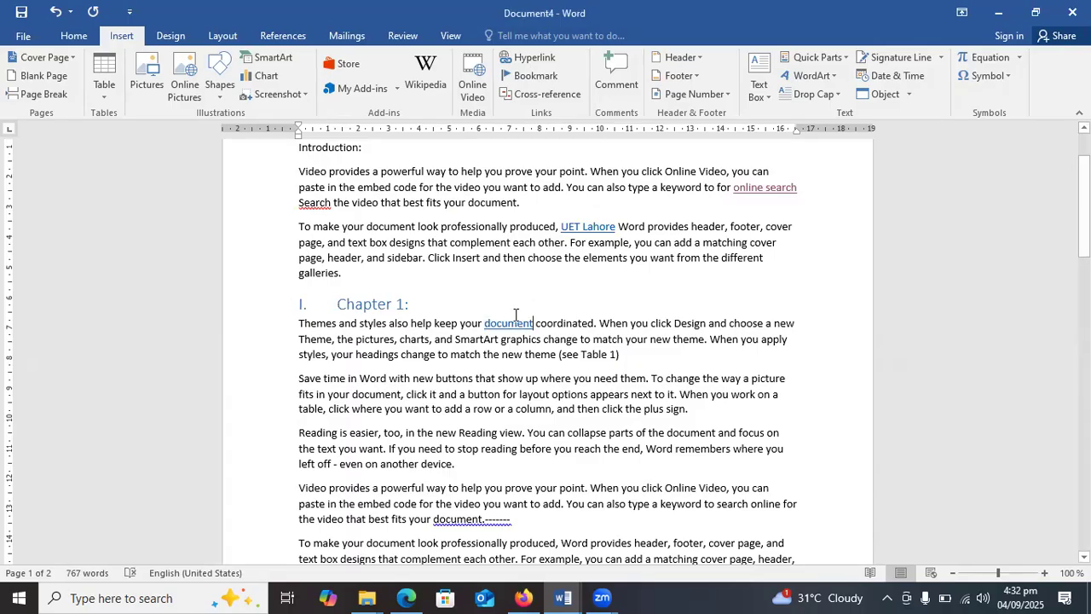
Step: Follow the "document" link, look through the Shapes file, and close it while keeping Document4 open
{"action": "mouse_move", "coordinate": [498, 323]}
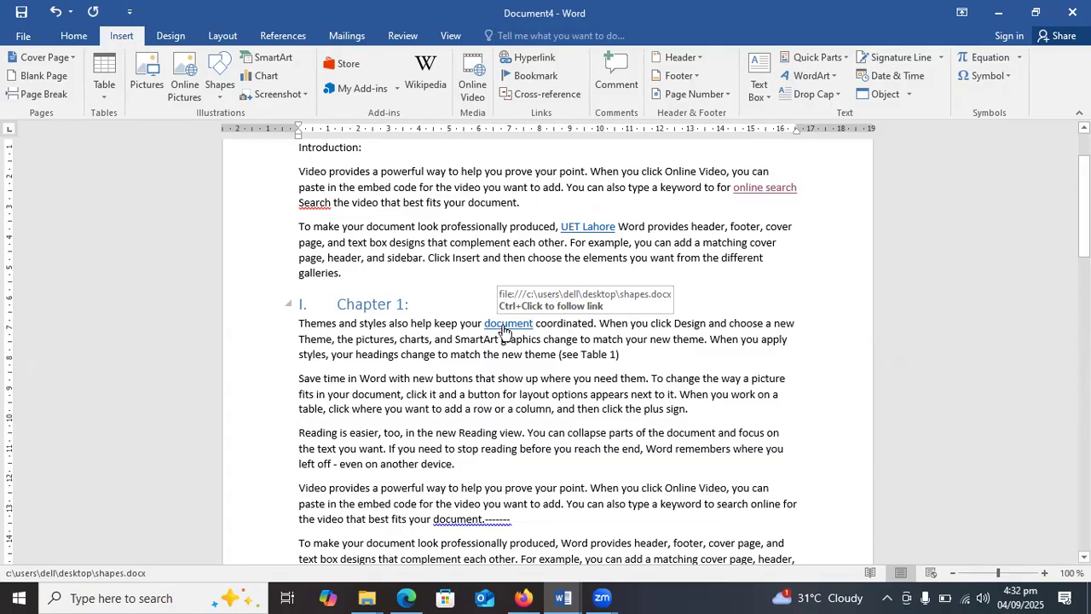
{"action": "left_click", "coordinate": [503, 328], "text": "ctrl"}
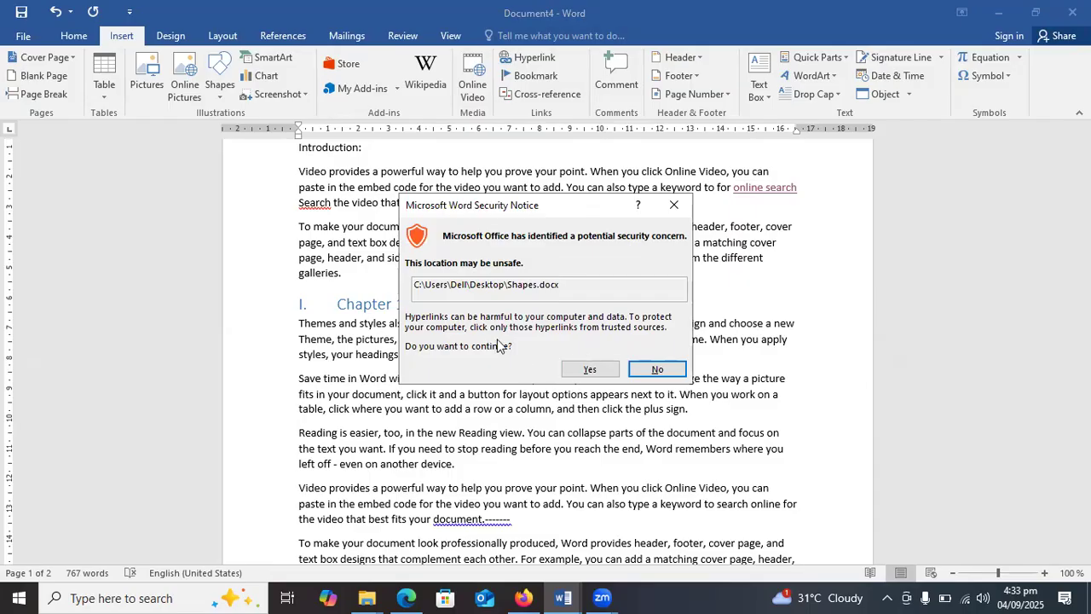
{"action": "left_click", "coordinate": [588, 371]}
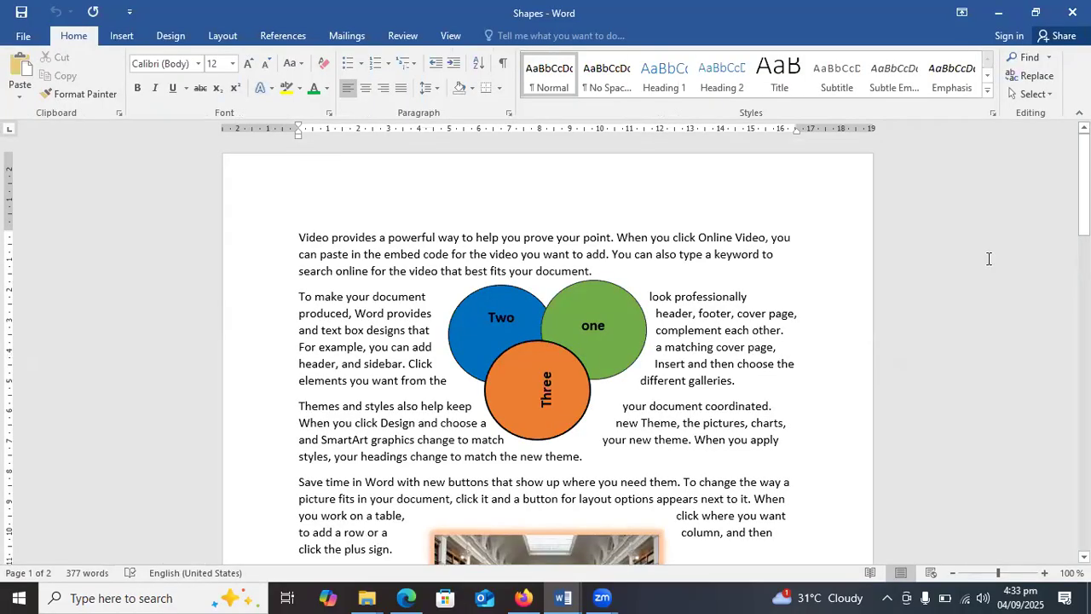
{"action": "scroll", "coordinate": [545, 341], "scroll_direction": "down", "scroll_amount": 15}
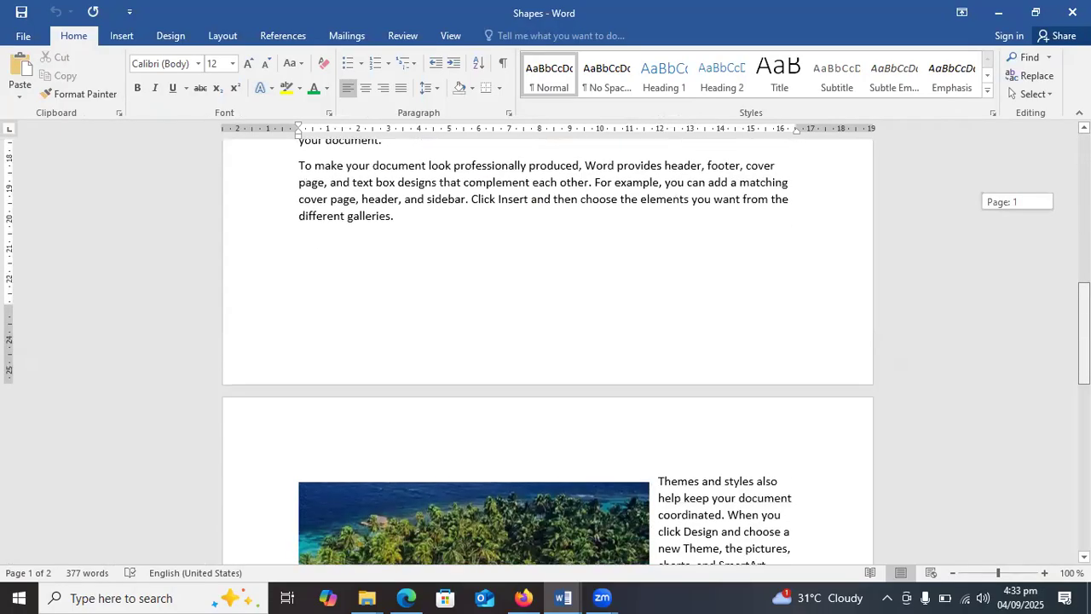
{"action": "scroll", "coordinate": [546, 341], "scroll_direction": "up", "scroll_amount": 10}
{"action": "scroll", "coordinate": [546, 341], "scroll_direction": "up", "scroll_amount": 4}
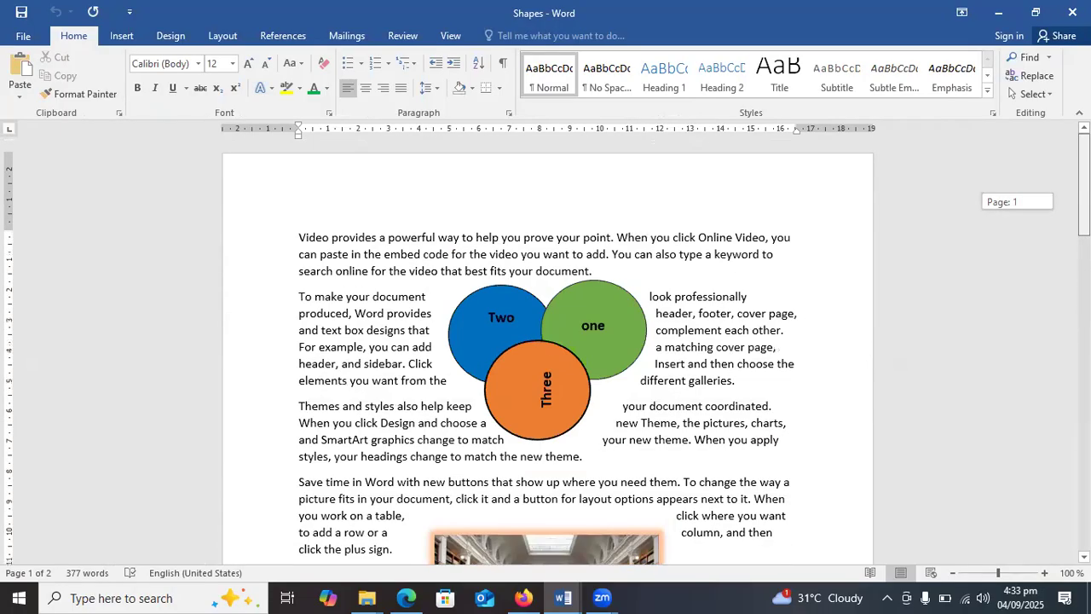
{"action": "left_click", "coordinate": [1072, 13]}
{"action": "left_click", "coordinate": [1073, 13]}
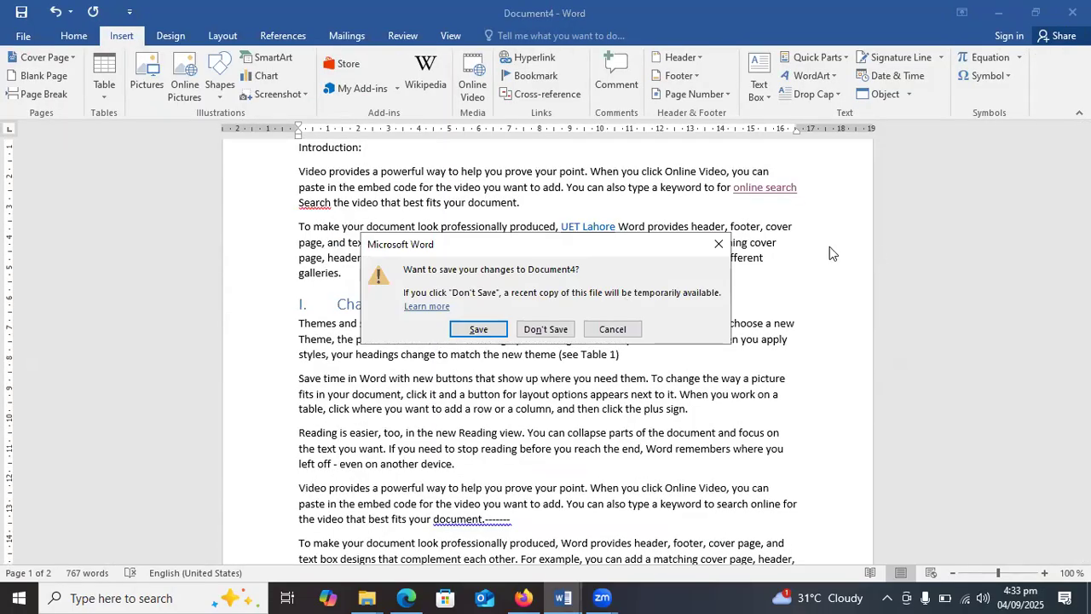
{"action": "left_click", "coordinate": [720, 251]}
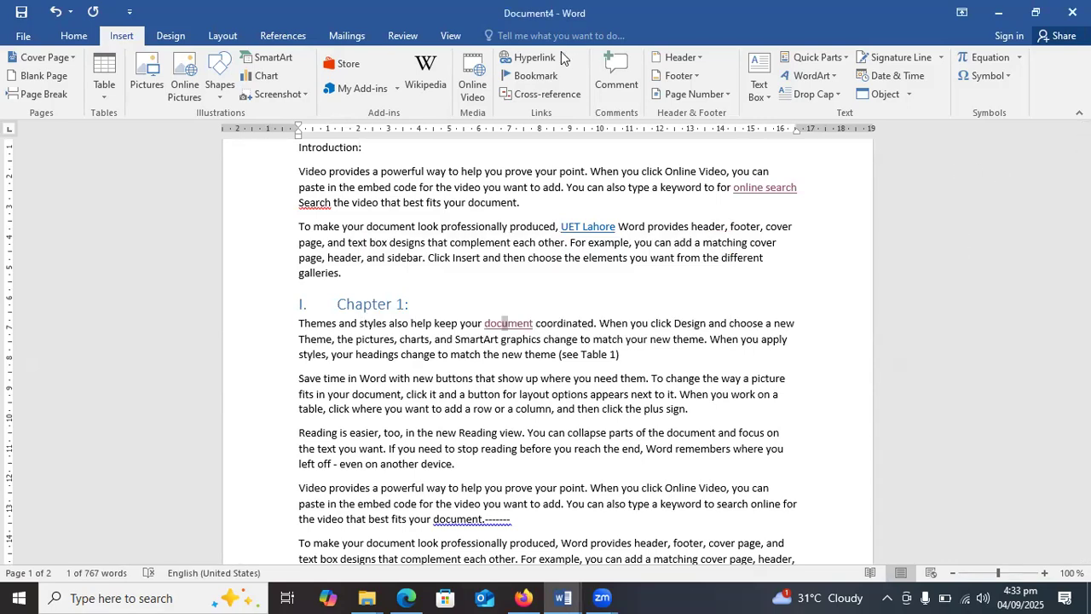
Step: Add a bookmark named ONE at the start of the "Save time in Word" paragraph under Chapter 1
{"action": "left_click_drag", "start_coordinate": [1084, 226], "coordinate": [1084, 203]}
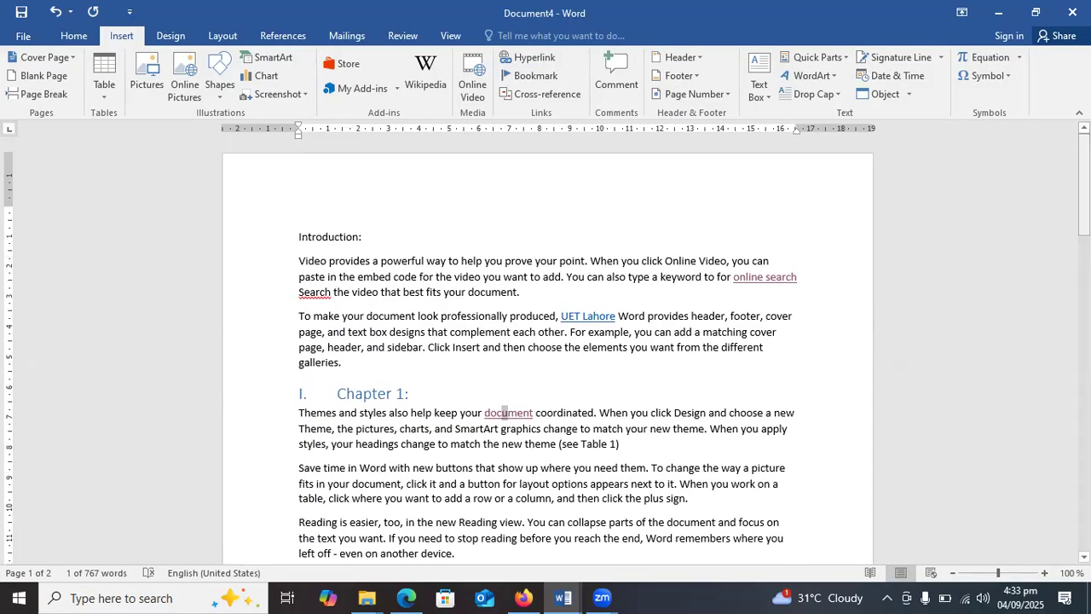
{"action": "left_click_drag", "start_coordinate": [1084, 205], "coordinate": [1084, 233]}
{"action": "left_click", "coordinate": [299, 284]}
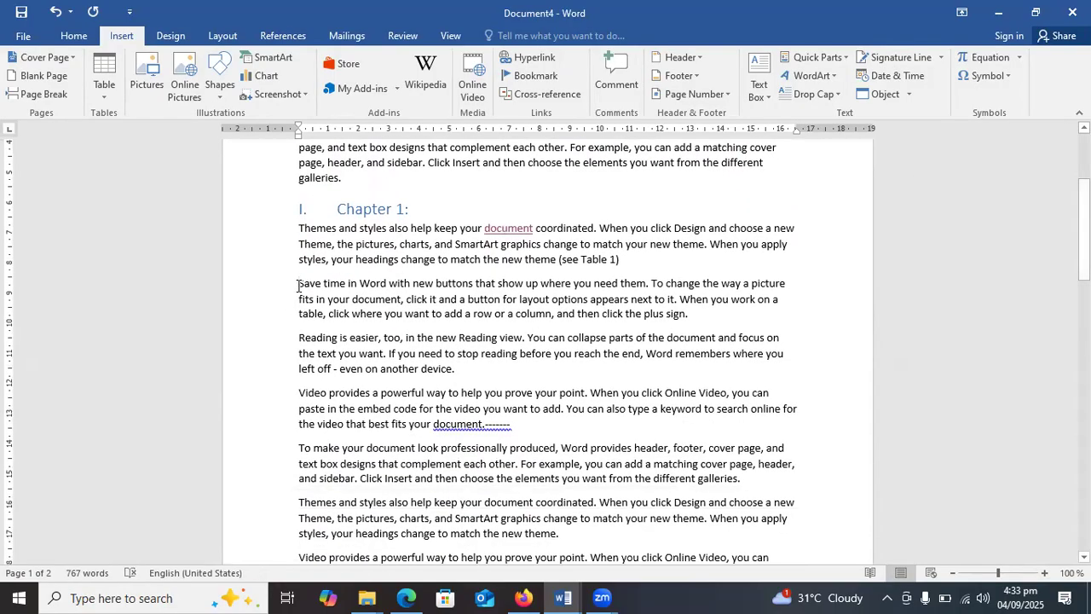
{"action": "left_click", "coordinate": [528, 78]}
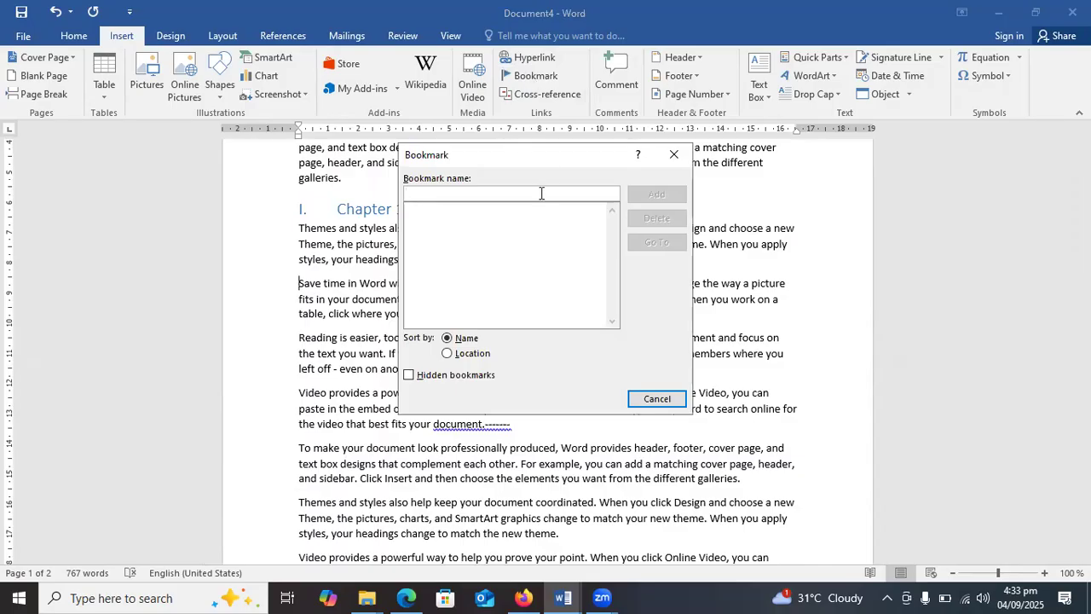
{"action": "type", "text": "ONE"}
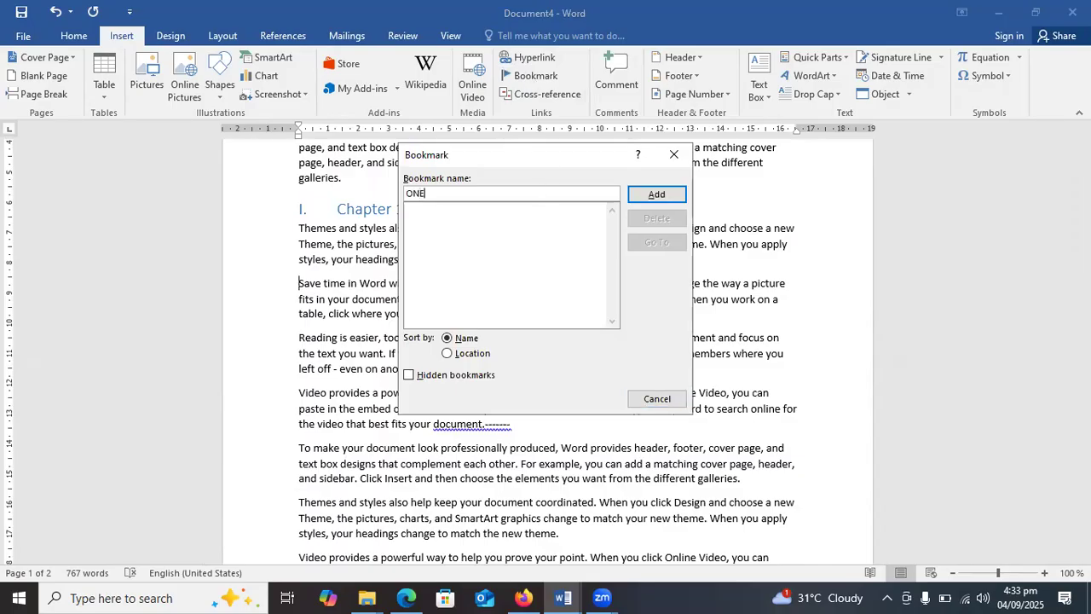
{"action": "left_click", "coordinate": [653, 194]}
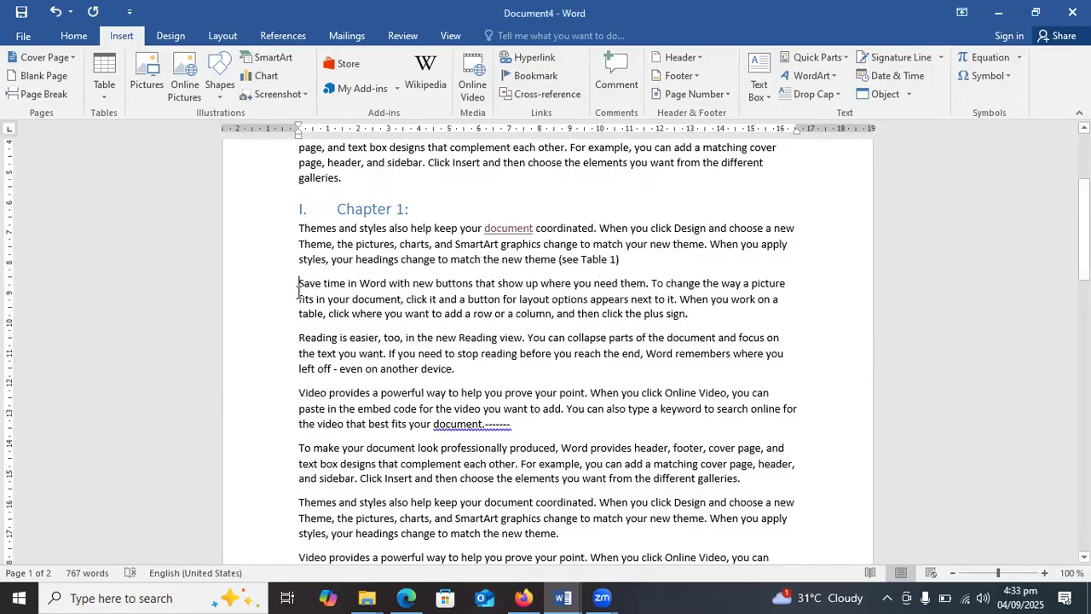
Step: Add a bookmark named Second at the start of the "Save time in Word" paragraph under Chapter 2
{"action": "left_click_drag", "start_coordinate": [1084, 231], "coordinate": [1083, 413]}
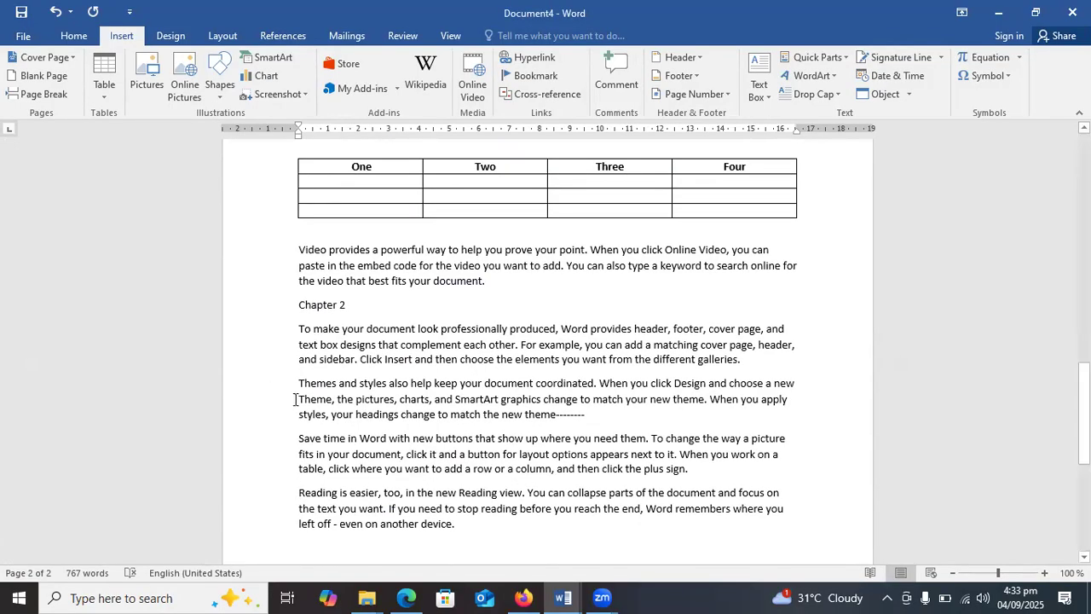
{"action": "left_click", "coordinate": [296, 439]}
{"action": "left_click", "coordinate": [532, 79]}
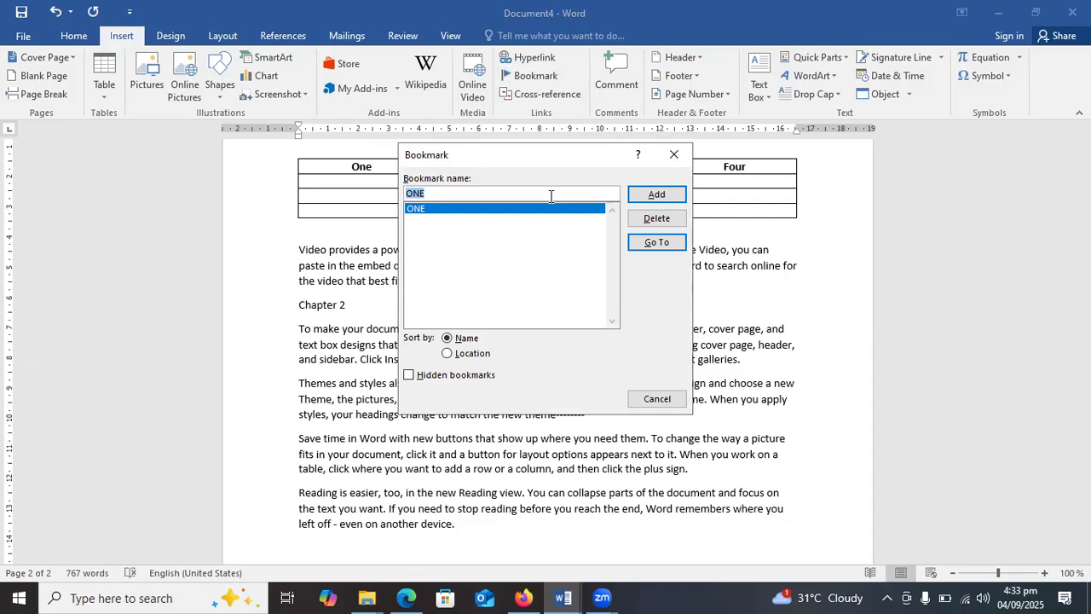
{"action": "type", "text": "Second"}
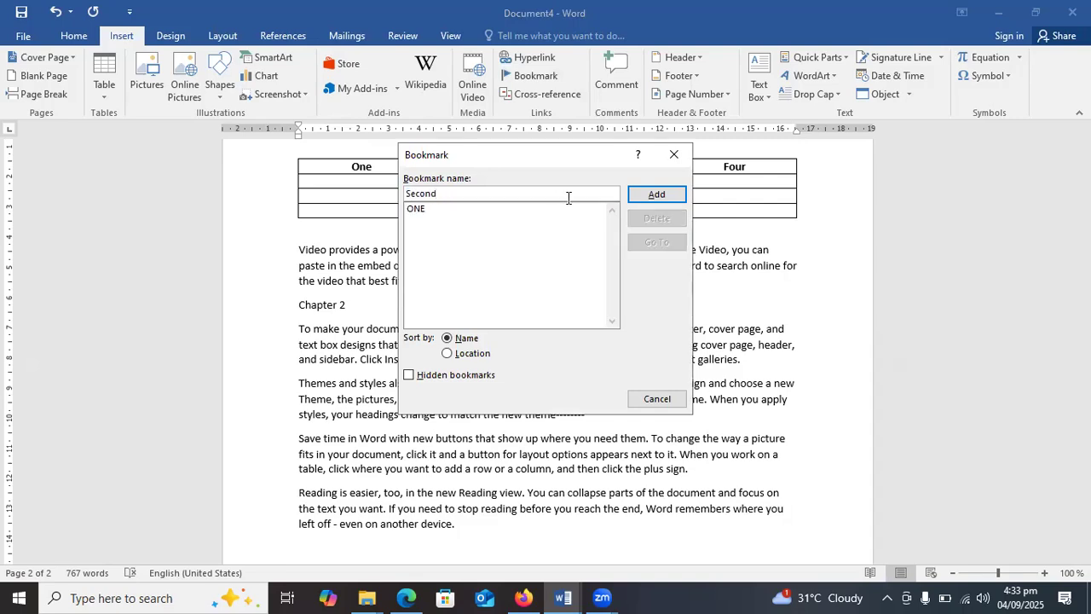
{"action": "left_click", "coordinate": [670, 189]}
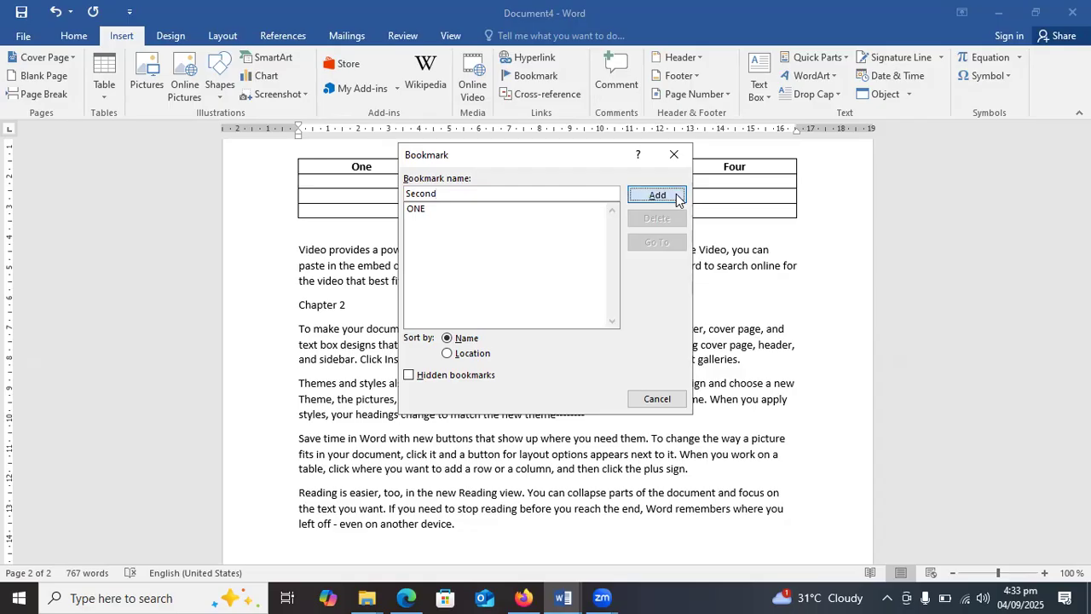
Step: Test the ONE bookmark by jumping to it from the start of the document
{"action": "left_click_drag", "start_coordinate": [1083, 415], "coordinate": [1084, 183]}
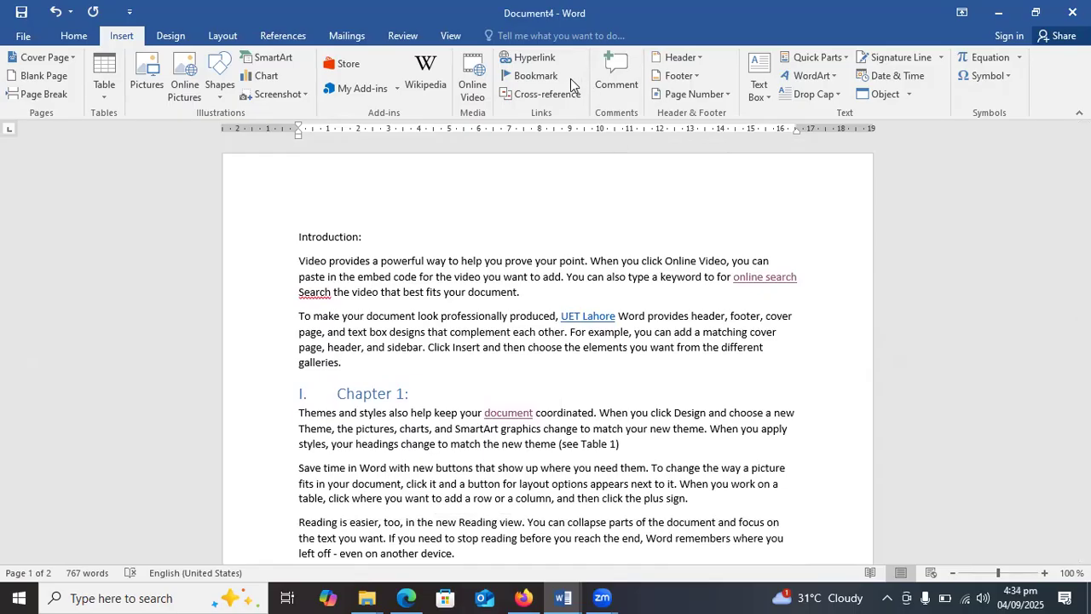
{"action": "left_click", "coordinate": [543, 78]}
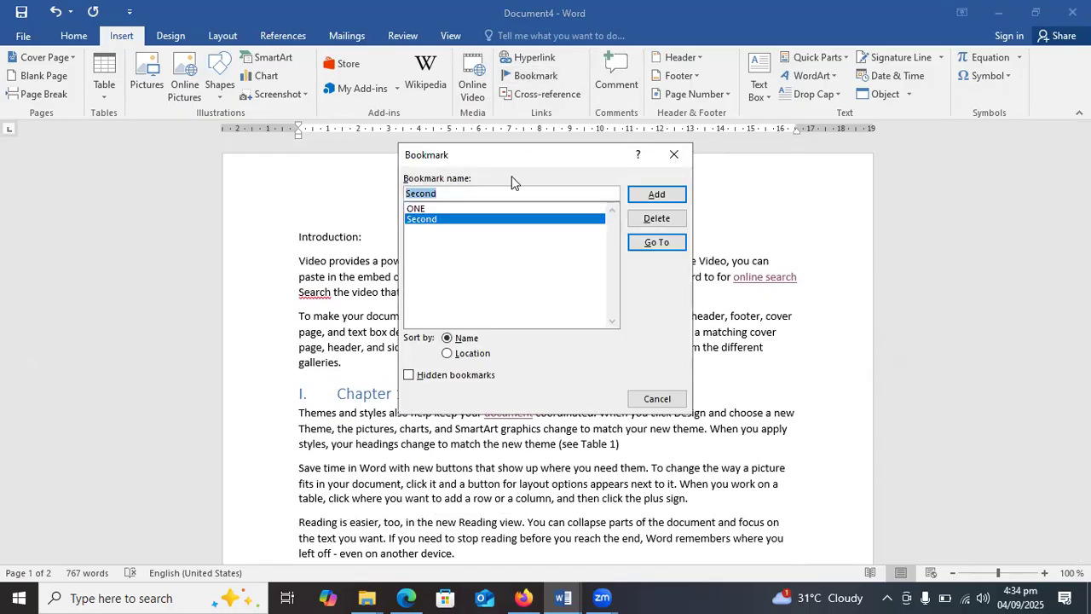
{"action": "left_click", "coordinate": [449, 210]}
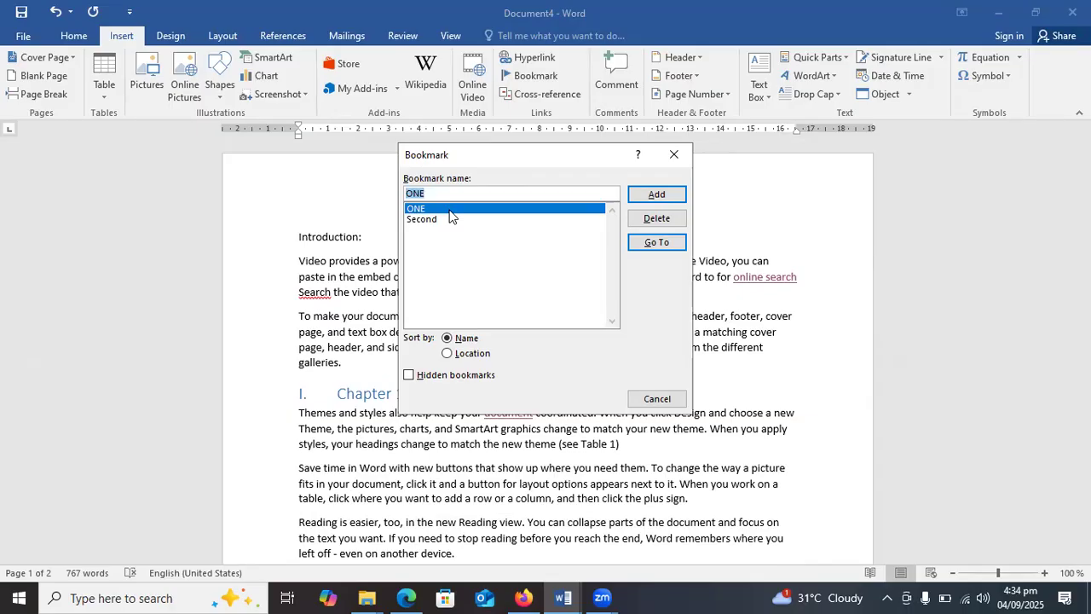
{"action": "left_click", "coordinate": [656, 245]}
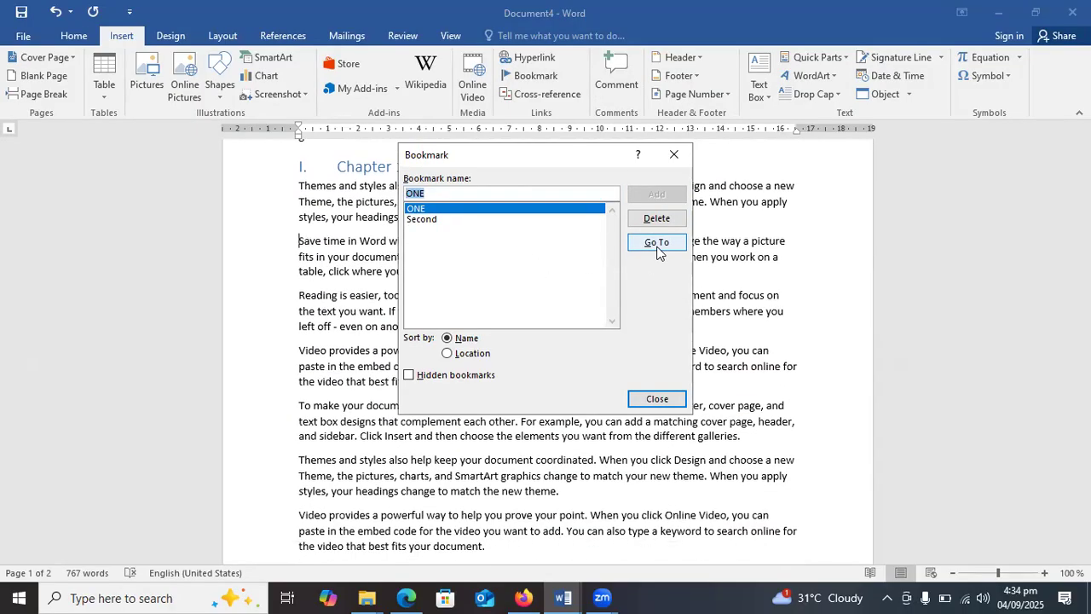
{"action": "left_click", "coordinate": [674, 155]}
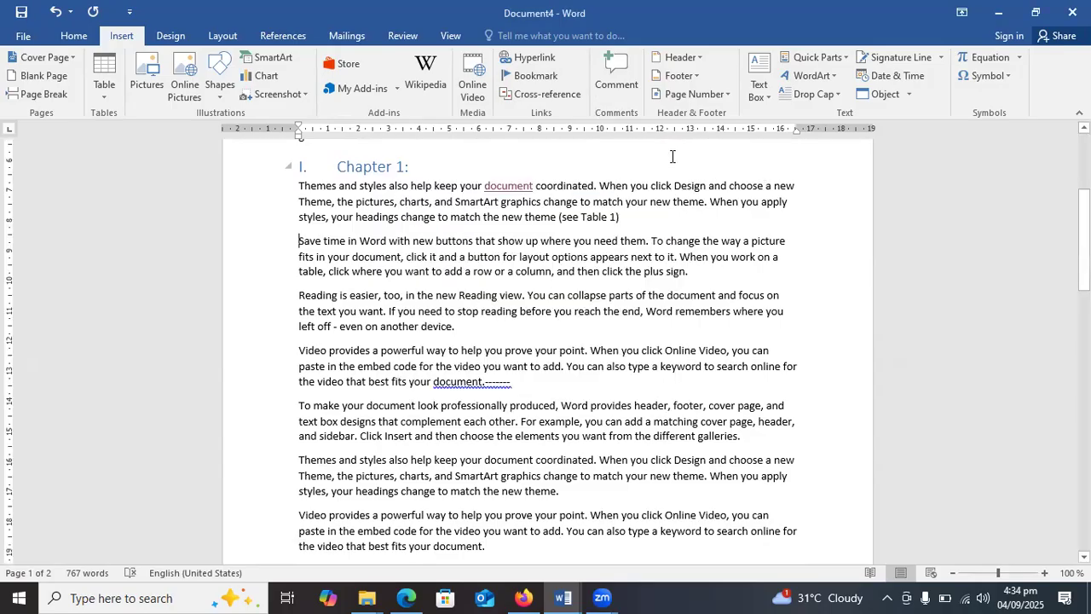
Step: Test the Second bookmark by jumping to it from the "Save time in Word" paragraph under Chapter 1
{"action": "left_click", "coordinate": [295, 246]}
{"action": "left_click", "coordinate": [521, 77]}
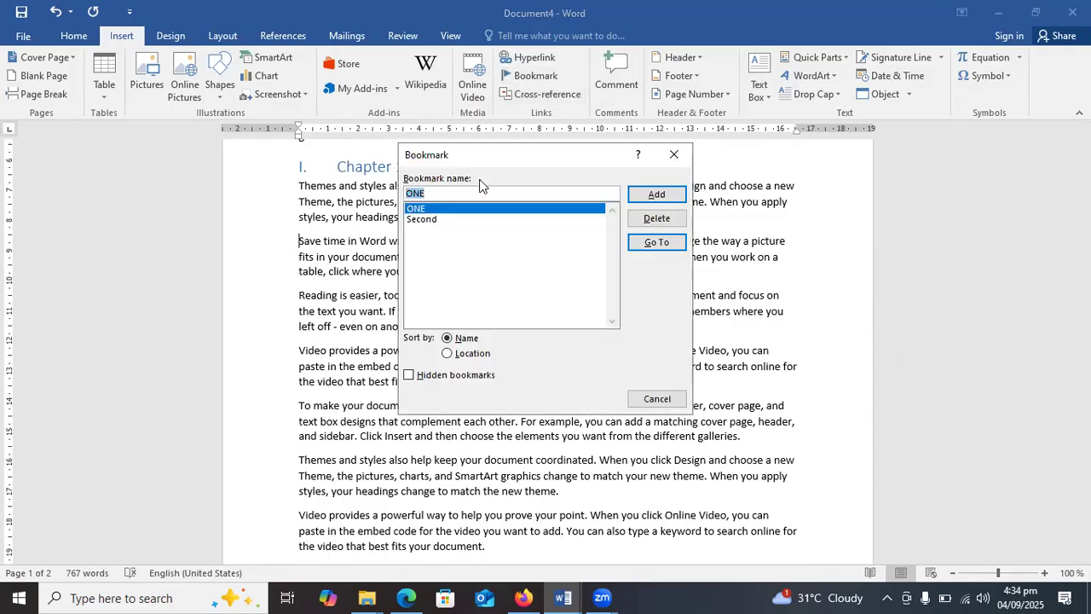
{"action": "left_click", "coordinate": [430, 220]}
{"action": "left_click", "coordinate": [648, 244]}
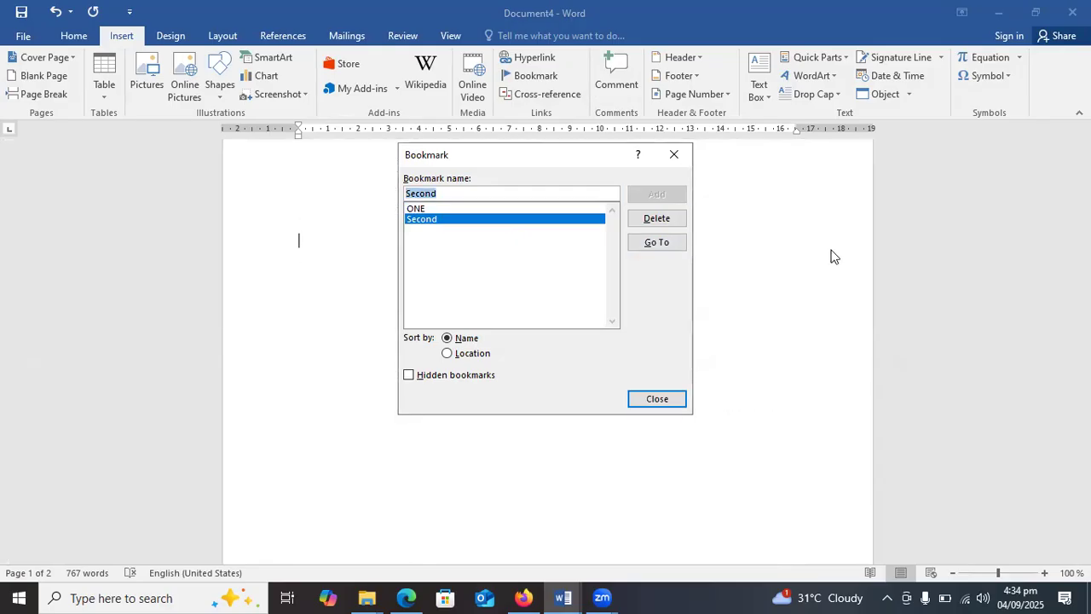
{"action": "left_click", "coordinate": [672, 156]}
{"action": "left_click_drag", "start_coordinate": [1084, 452], "coordinate": [1085, 431]}
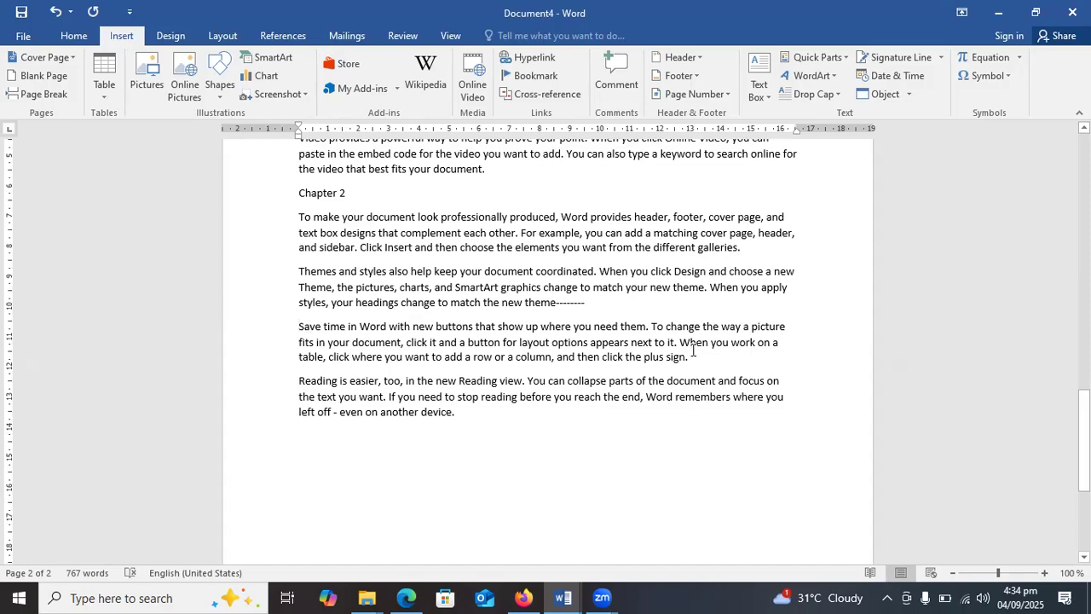
Step: Apply the Heading 1 style to the "Introduction:" line at the start of the document
{"action": "left_click_drag", "start_coordinate": [1084, 435], "coordinate": [1085, 181]}
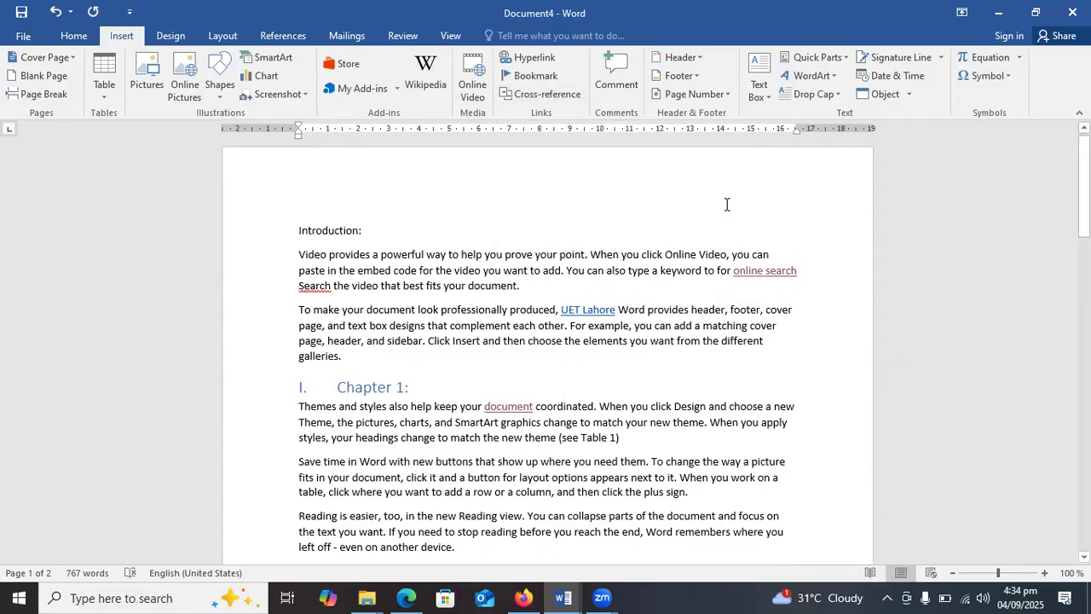
{"action": "mouse_move", "coordinate": [1085, 185]}
{"action": "left_mouse_down"}
{"action": "mouse_move", "coordinate": [1084, 216]}
{"action": "mouse_move", "coordinate": [1084, 183]}
{"action": "left_mouse_up"}
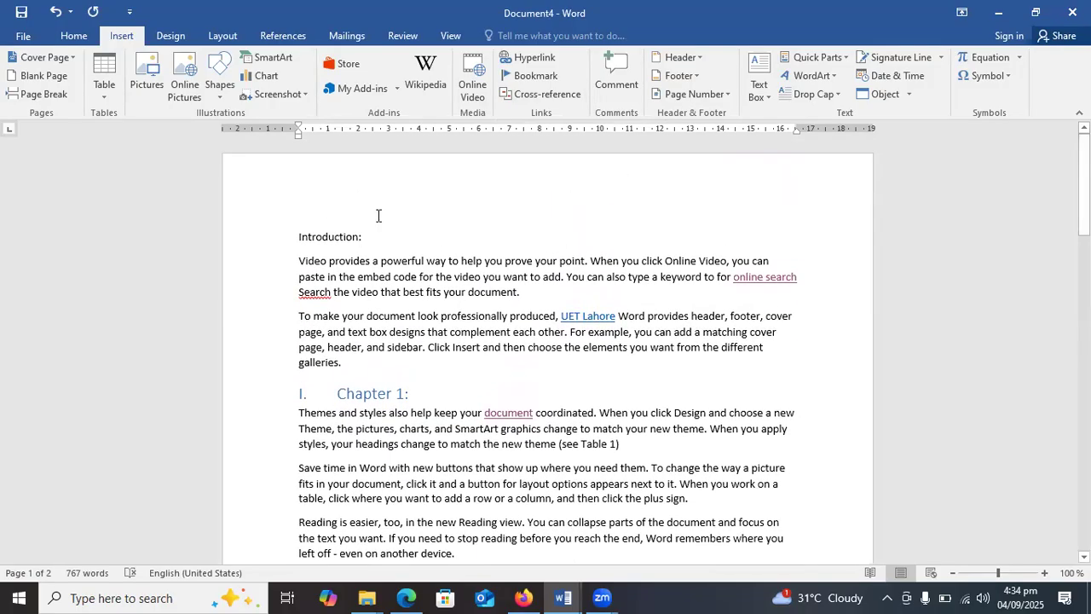
{"action": "left_click_drag", "start_coordinate": [372, 239], "coordinate": [276, 241]}
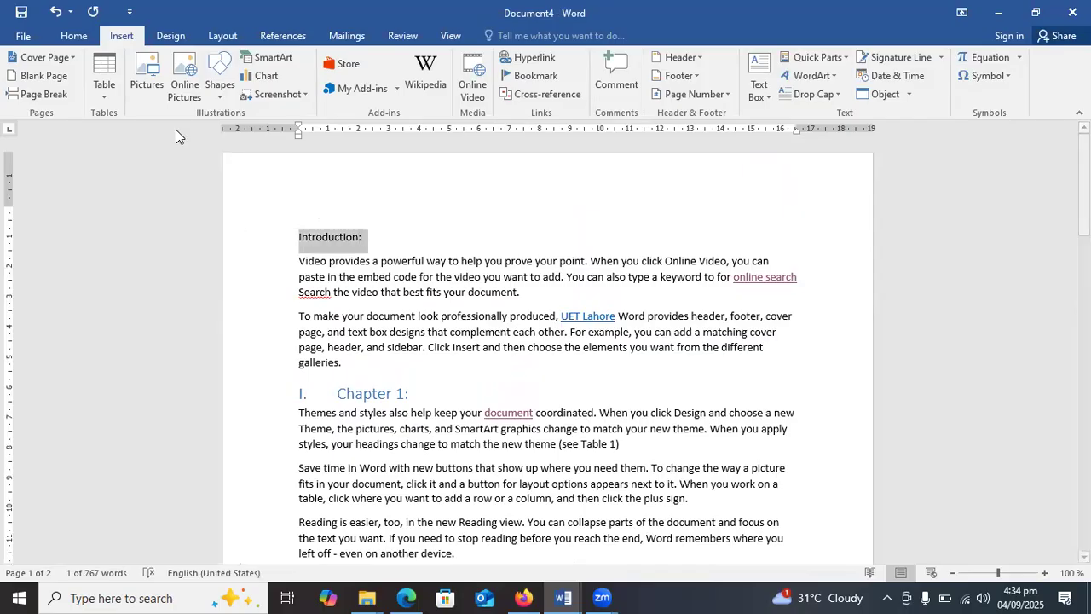
{"action": "left_click", "coordinate": [72, 39]}
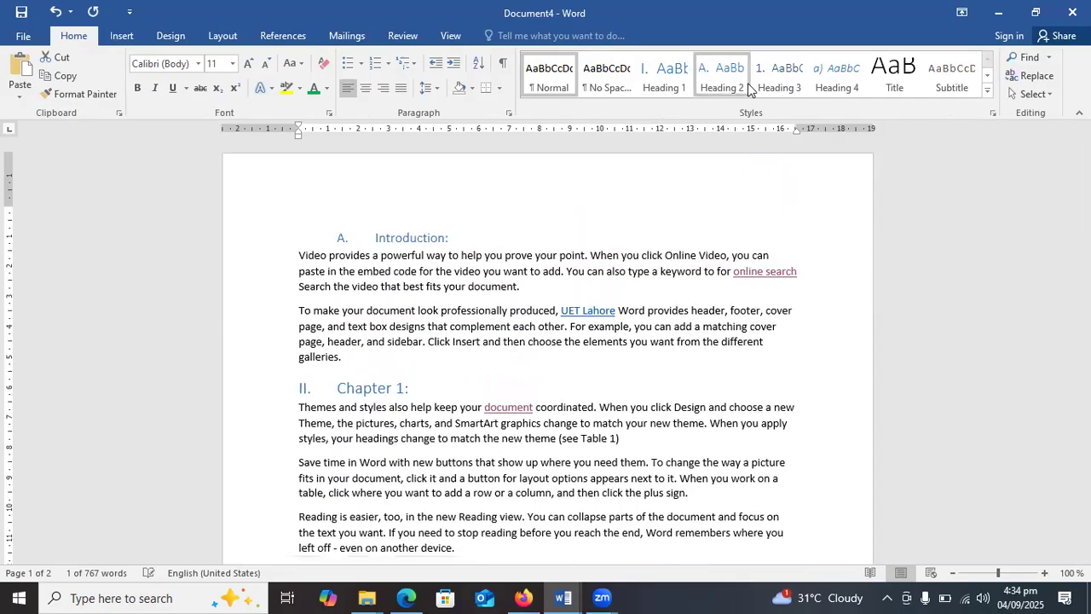
{"action": "left_click", "coordinate": [648, 80]}
{"action": "left_click", "coordinate": [762, 243]}
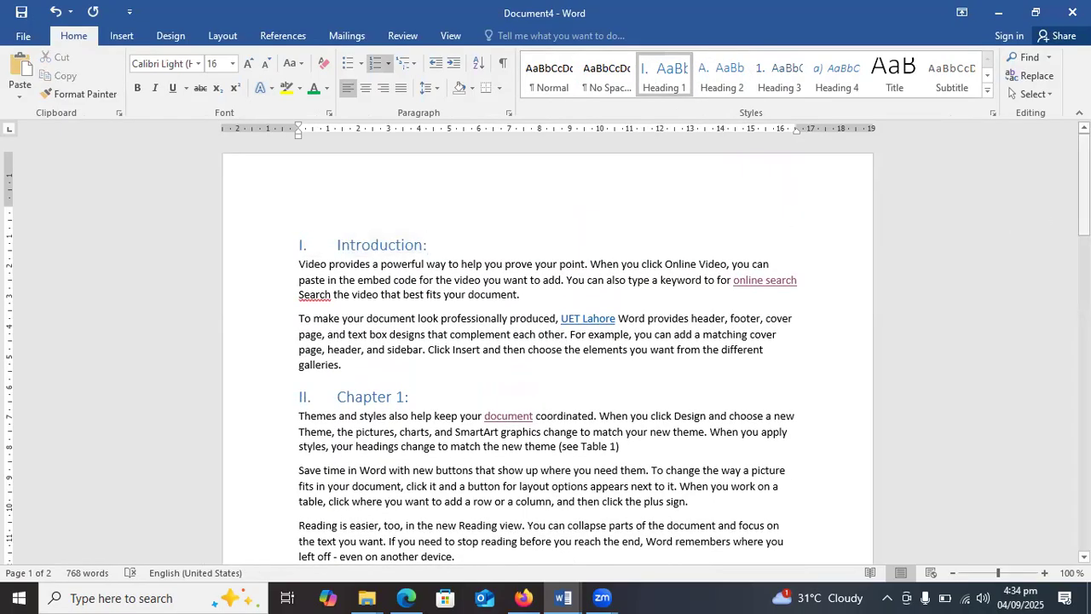
{"action": "left_click_drag", "start_coordinate": [1084, 210], "coordinate": [1084, 262]}
{"action": "left_click", "coordinate": [560, 393]}
{"action": "key", "text": "BackSpace"}
{"action": "key", "text": "BackSpace"}
{"action": "key", "text": "BackSpace"}
{"action": "key", "text": "BackSpace"}
{"action": "key", "text": "BackSpace"}
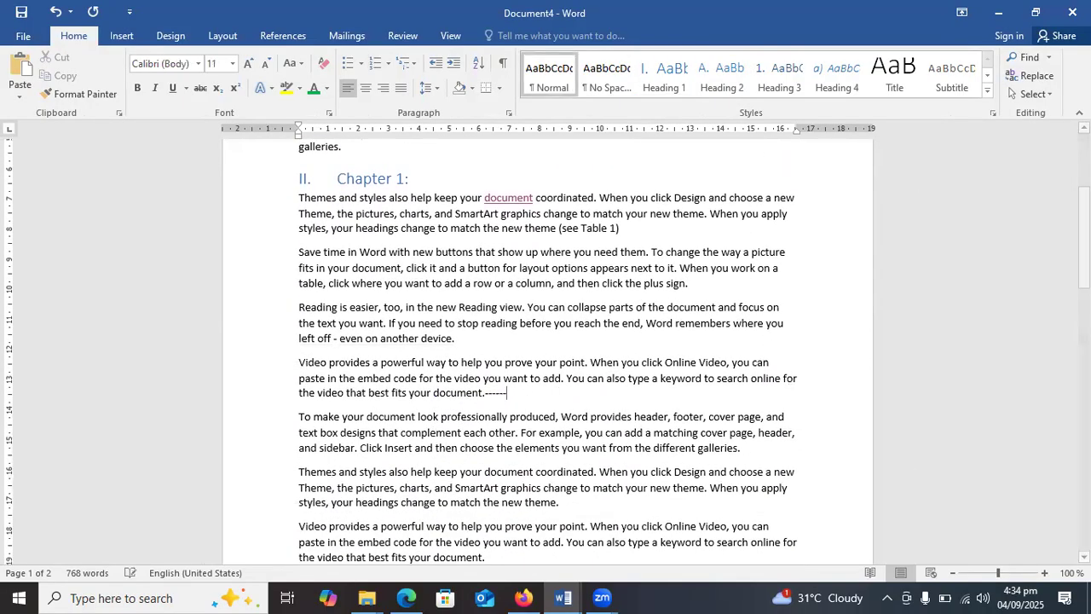
{"action": "key", "text": "BackSpace"}
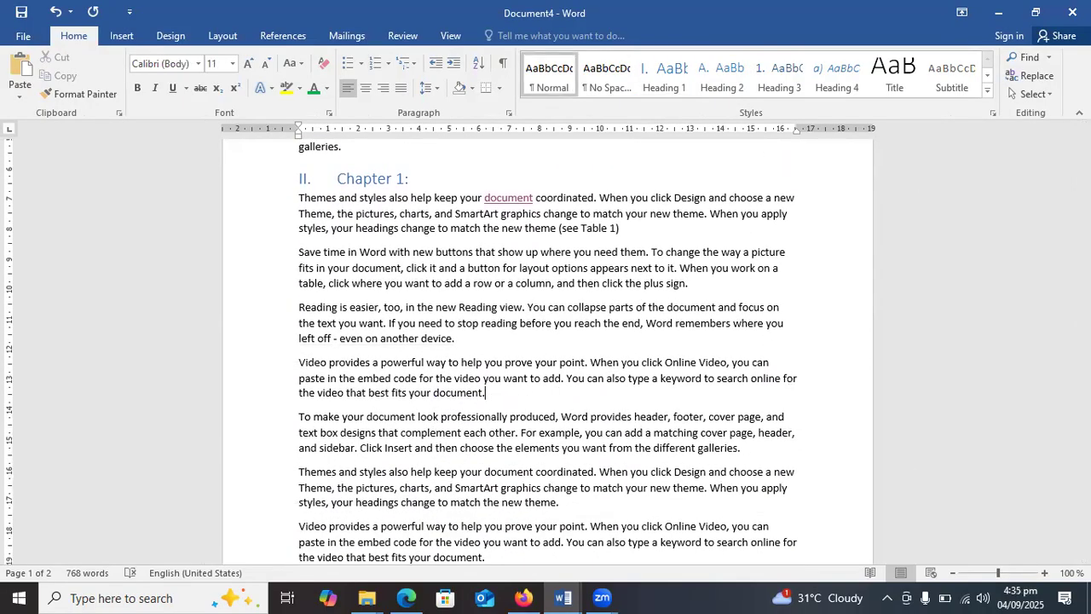
{"action": "type", "text": "-"}
Step: Replace the dashes ending the "Themes and styles" paragraph under Chapter 2 with "(See )"
{"action": "left_click_drag", "start_coordinate": [1083, 237], "coordinate": [1083, 421]}
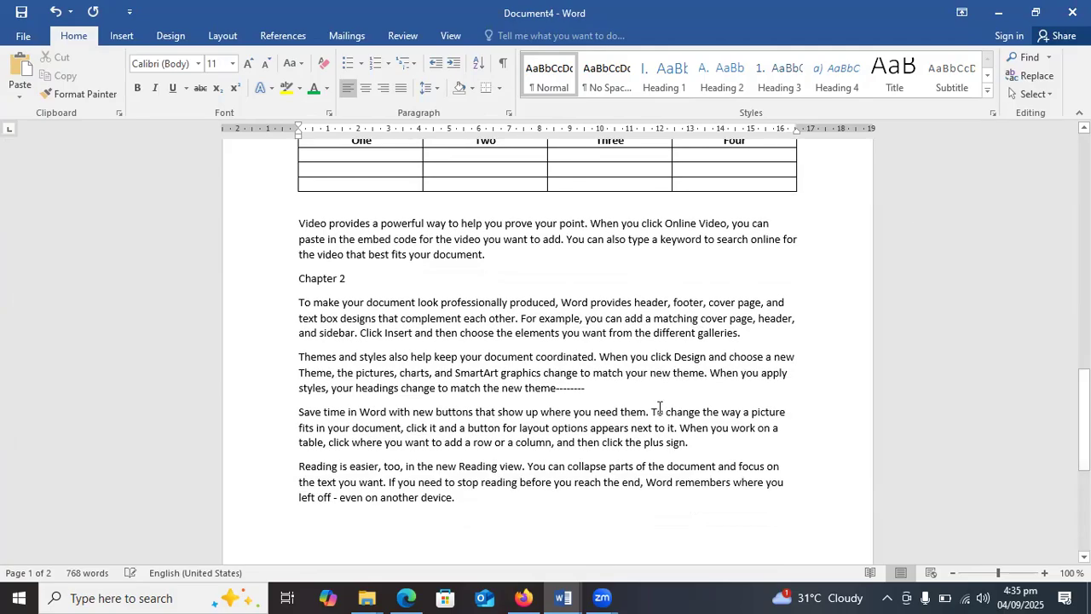
{"action": "left_click", "coordinate": [599, 395]}
{"action": "key", "text": "BackSpace"}
{"action": "key", "text": "BackSpace"}
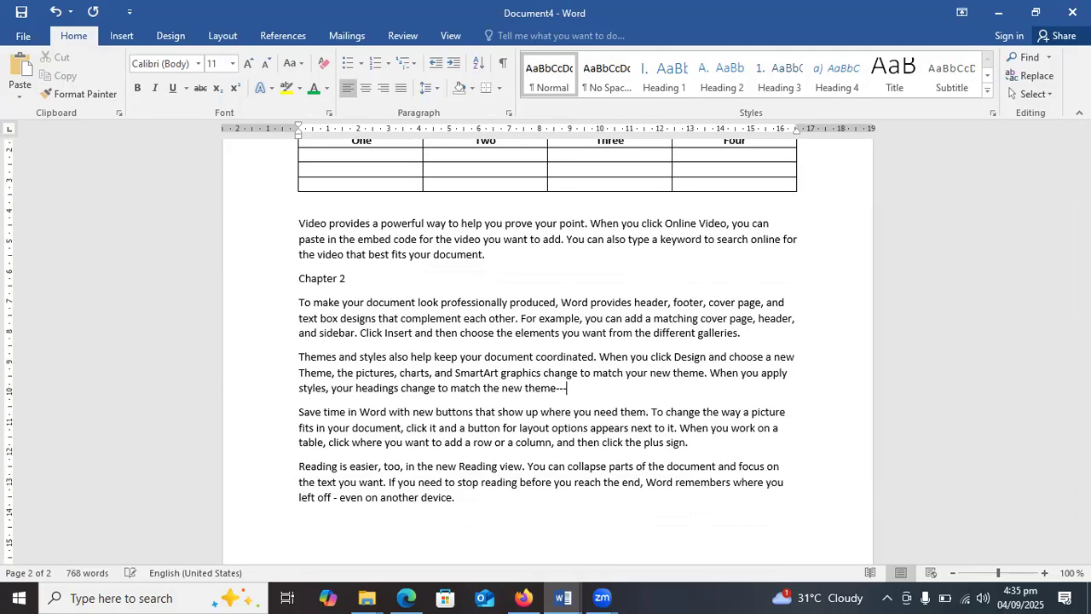
{"action": "type", "text": "()"}
{"action": "type", "text": "See"}
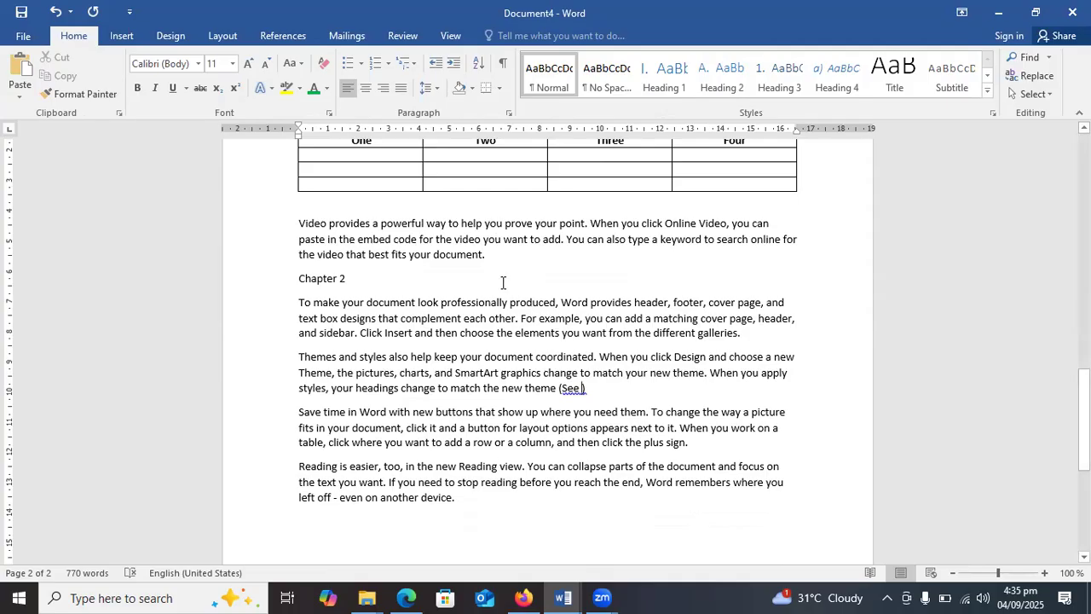
Step: Insert a hyperlinked cross-reference to the Introduction heading's text after "See" under Chapter 2, and follow it to test the link
{"action": "left_click", "coordinate": [128, 36]}
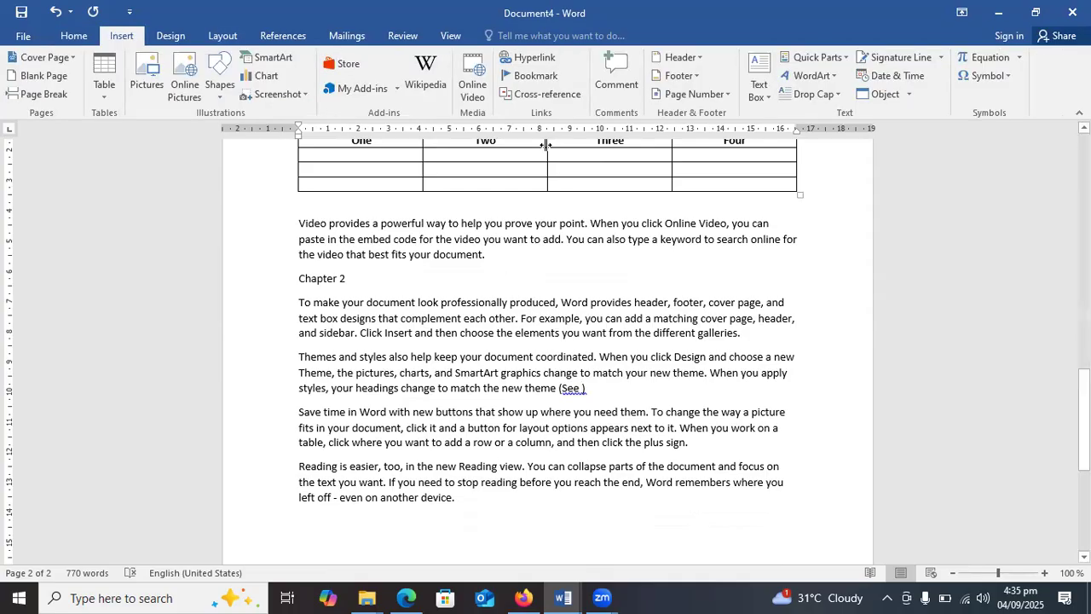
{"action": "left_click", "coordinate": [545, 95]}
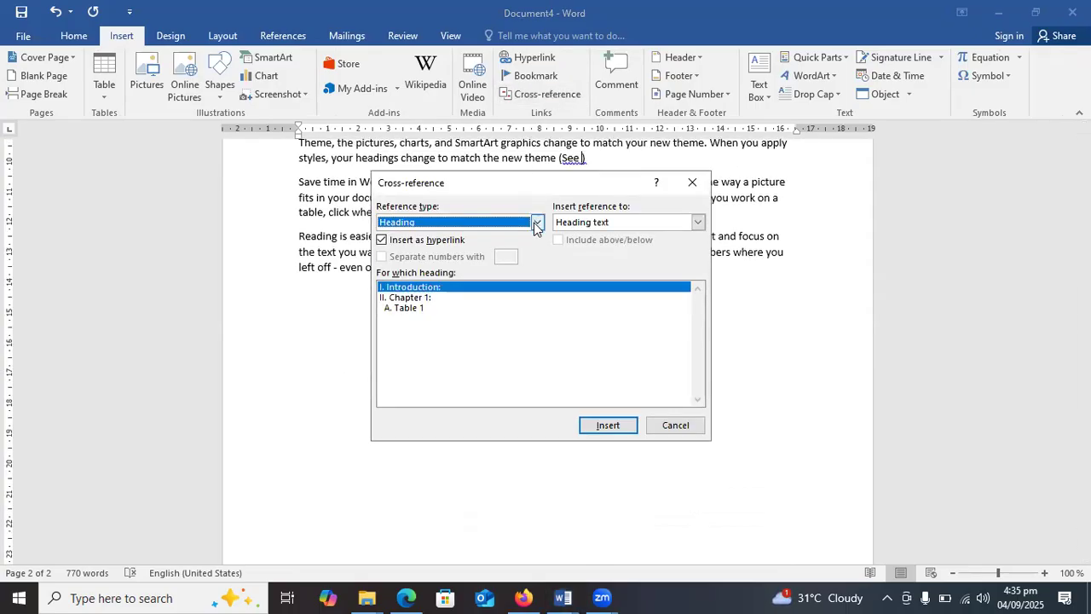
{"action": "left_click", "coordinate": [449, 289]}
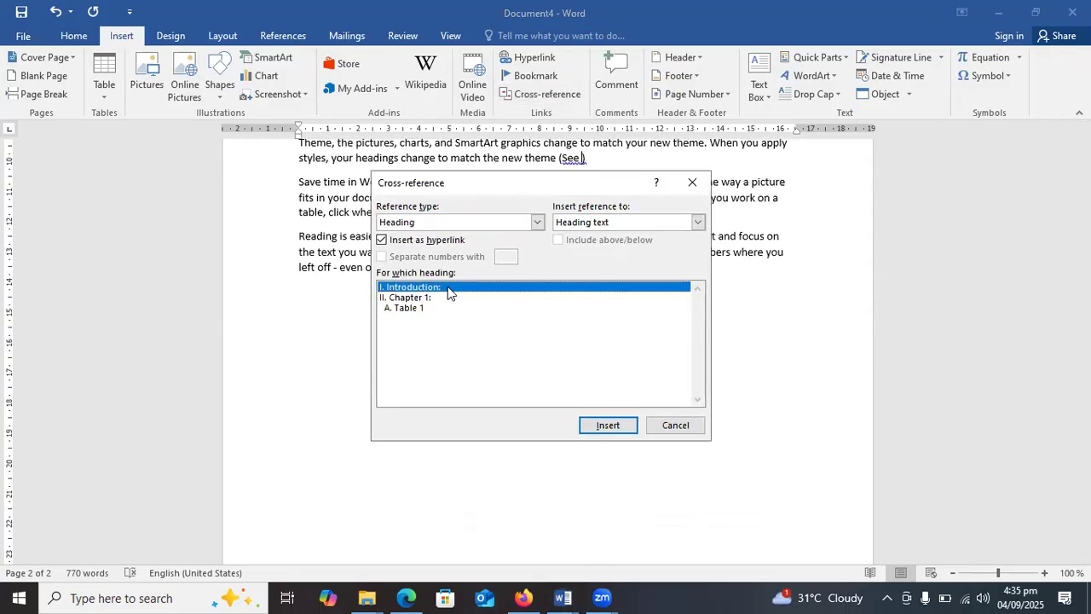
{"action": "left_click", "coordinate": [697, 222]}
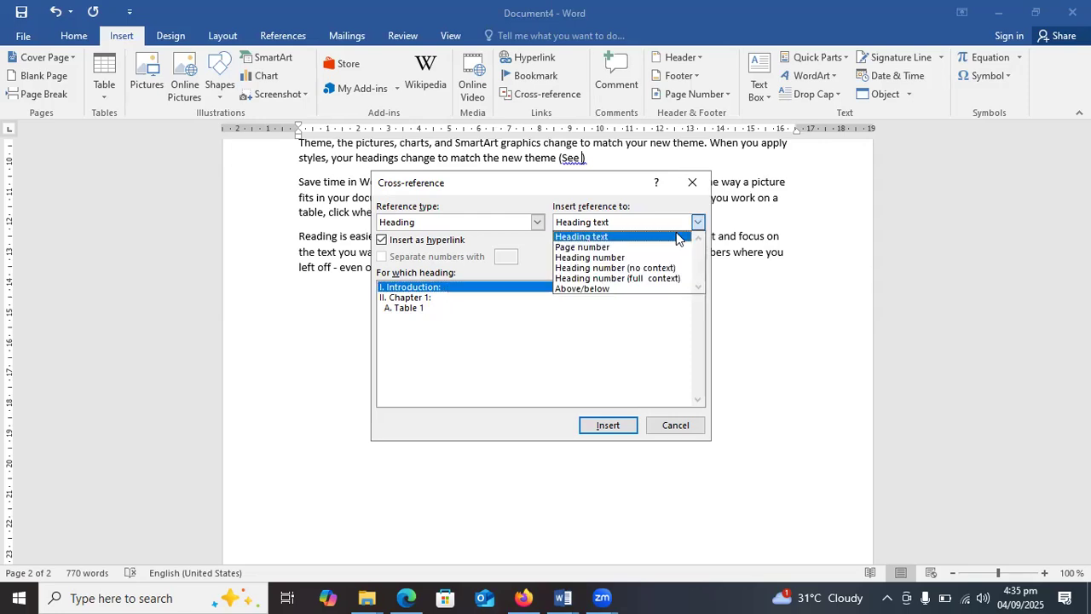
{"action": "left_click", "coordinate": [681, 237]}
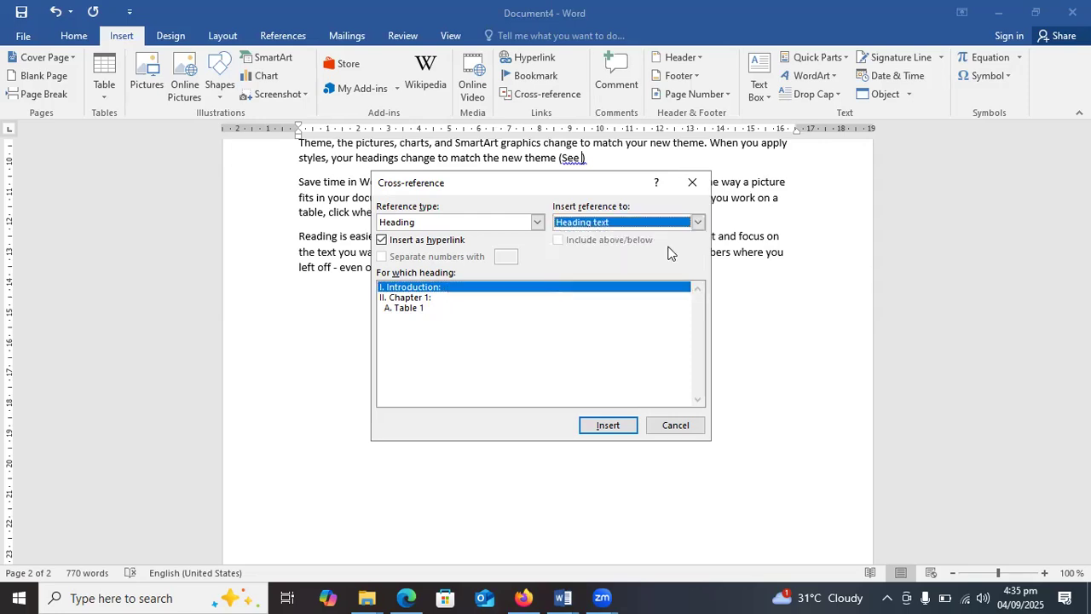
{"action": "left_click", "coordinate": [607, 433]}
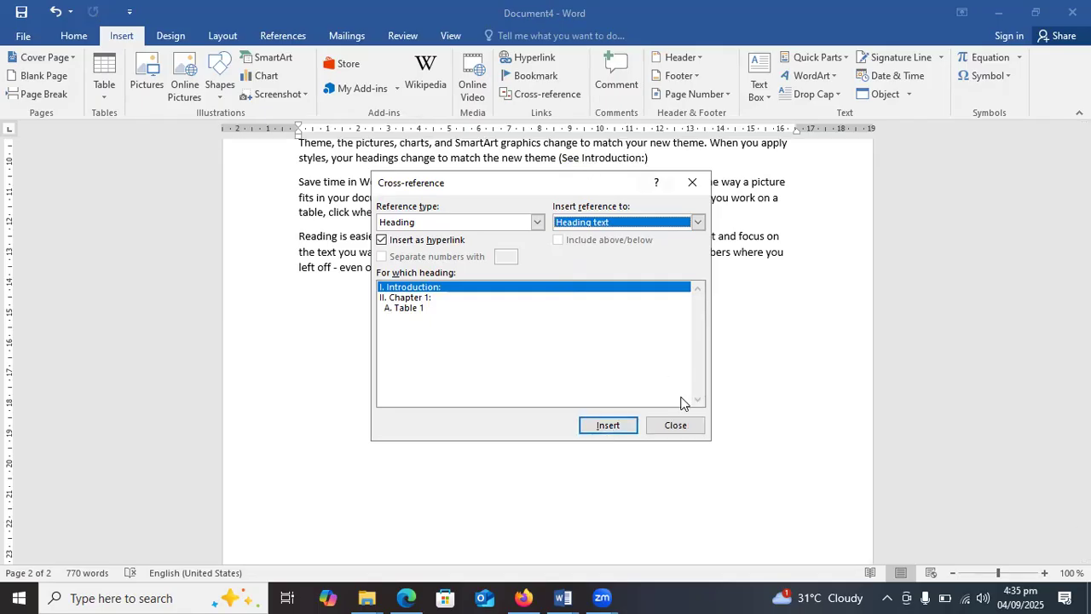
{"action": "left_click", "coordinate": [684, 425]}
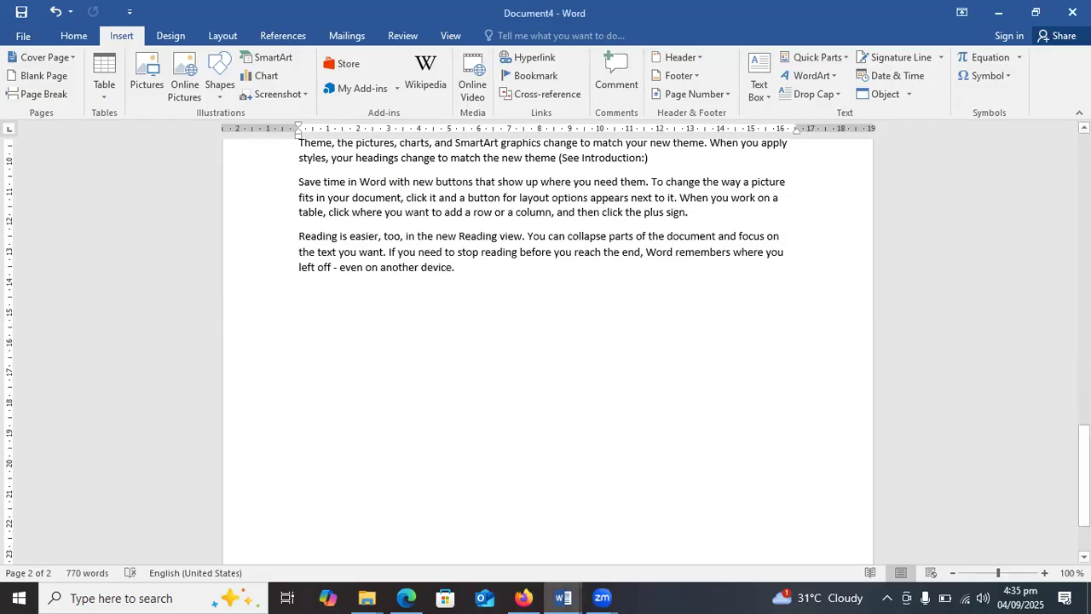
{"action": "left_click_drag", "start_coordinate": [1083, 476], "coordinate": [1084, 448]}
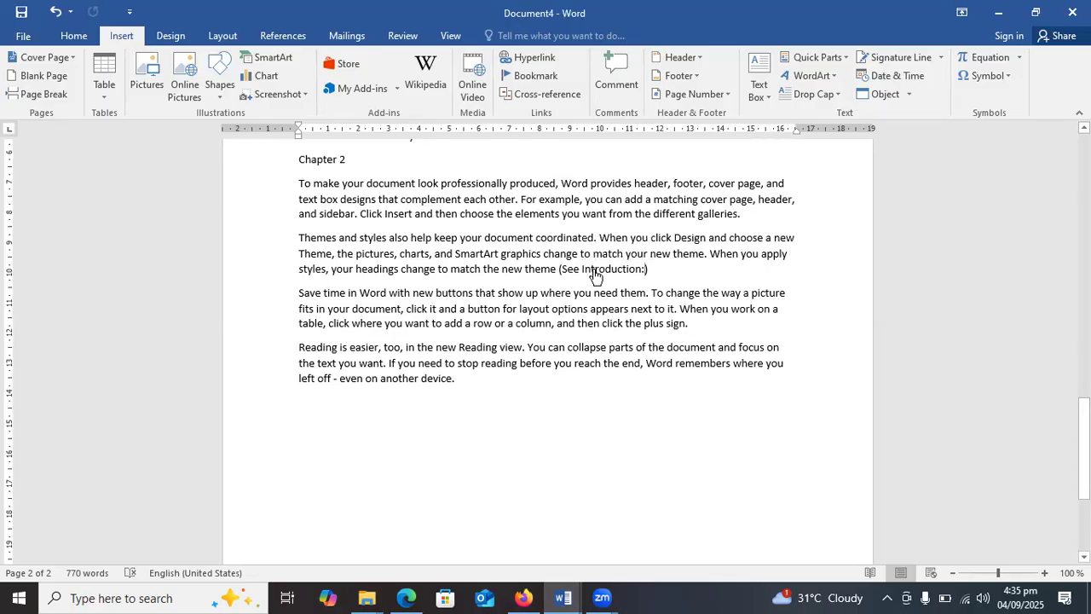
{"action": "left_click", "coordinate": [595, 273], "text": "ctrl"}
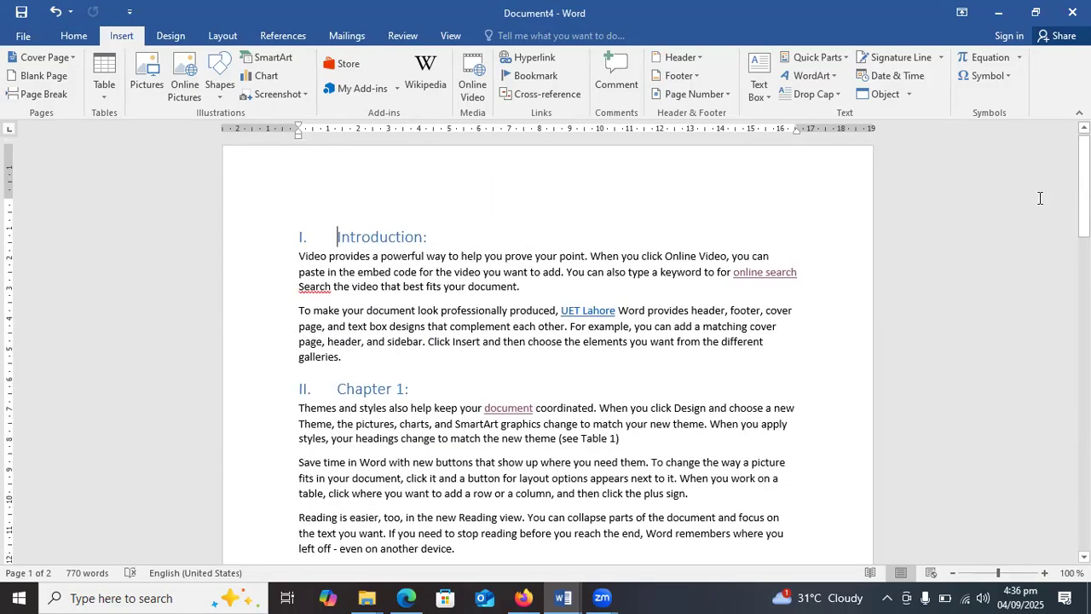
Step: Replace the period and dashes after "best fits your document" in the Video paragraph under Chapter 1 with "(See )"
{"action": "left_click_drag", "start_coordinate": [1084, 154], "coordinate": [1083, 192]}
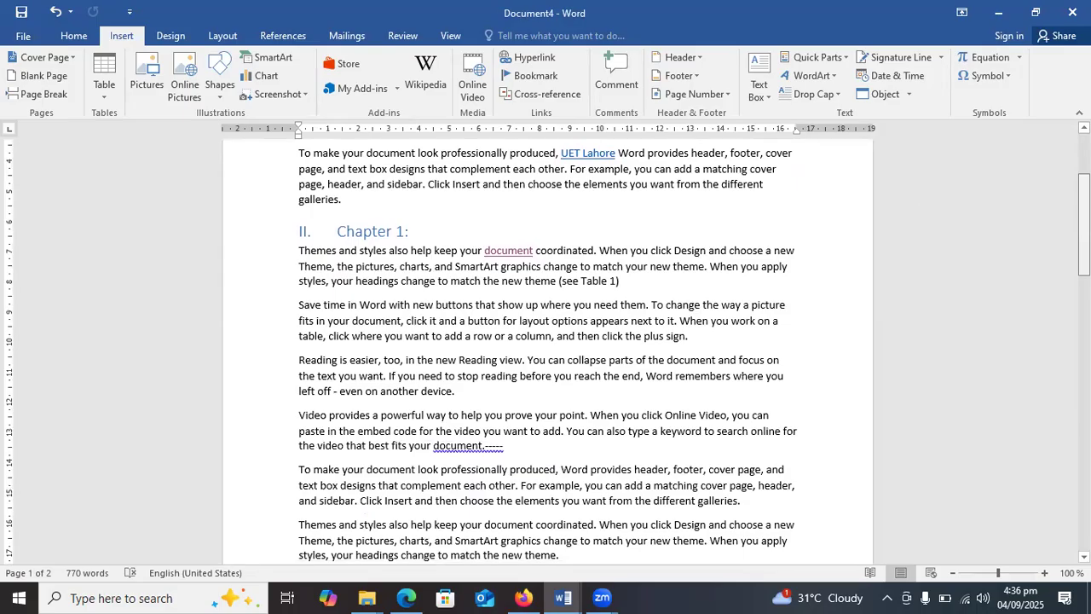
{"action": "key", "text": "BackSpace"}
{"action": "key", "text": "BackSpace"}
{"action": "key", "text": "BackSpace"}
{"action": "key", "text": "BackSpace"}
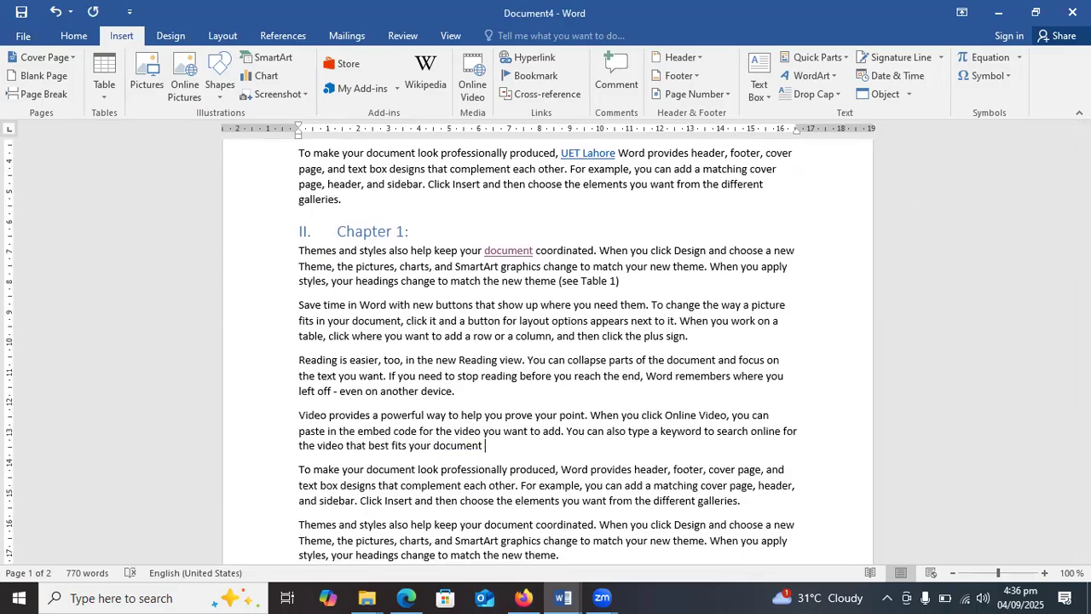
{"action": "type", "text": "()See"}
Step: Check the heading style of the Table 1 title and return to the "(See )" placeholder under Chapter 1
{"action": "left_click_drag", "start_coordinate": [1082, 229], "coordinate": [1083, 369]}
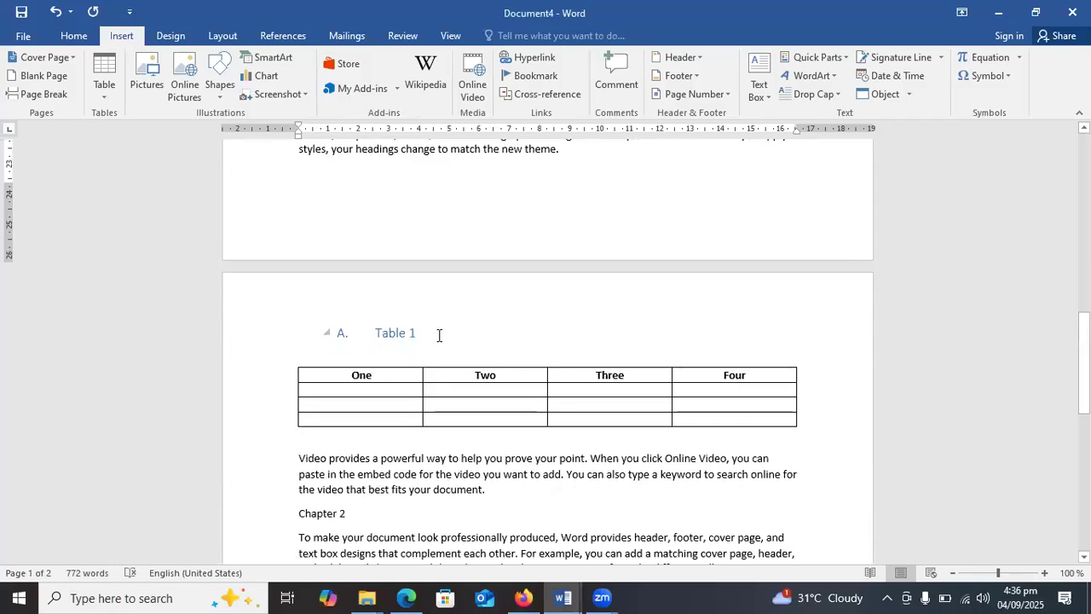
{"action": "left_click_drag", "start_coordinate": [439, 335], "coordinate": [310, 333]}
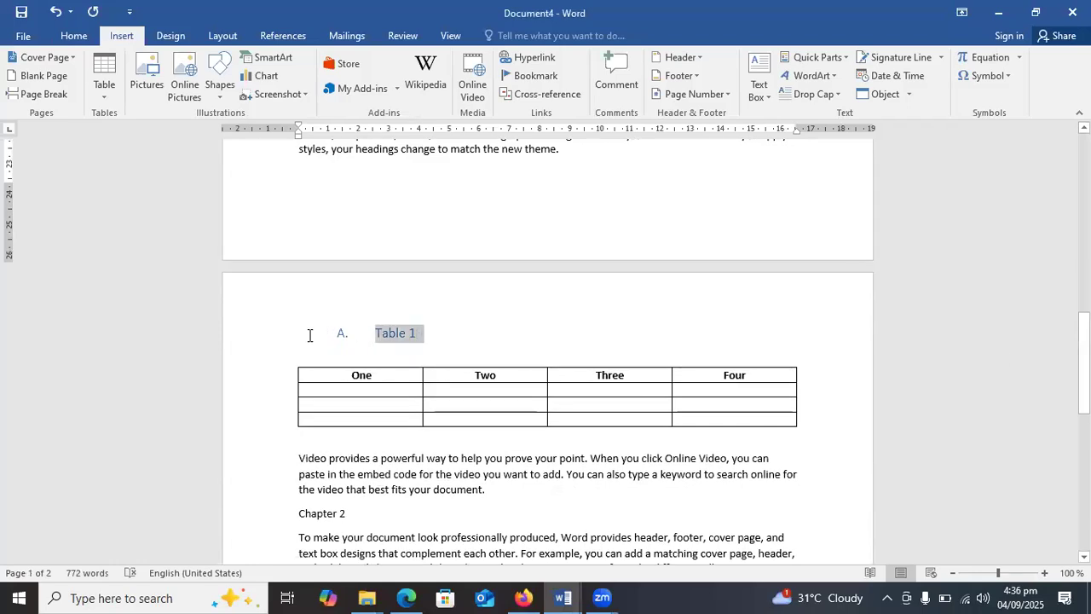
{"action": "left_click", "coordinate": [73, 35]}
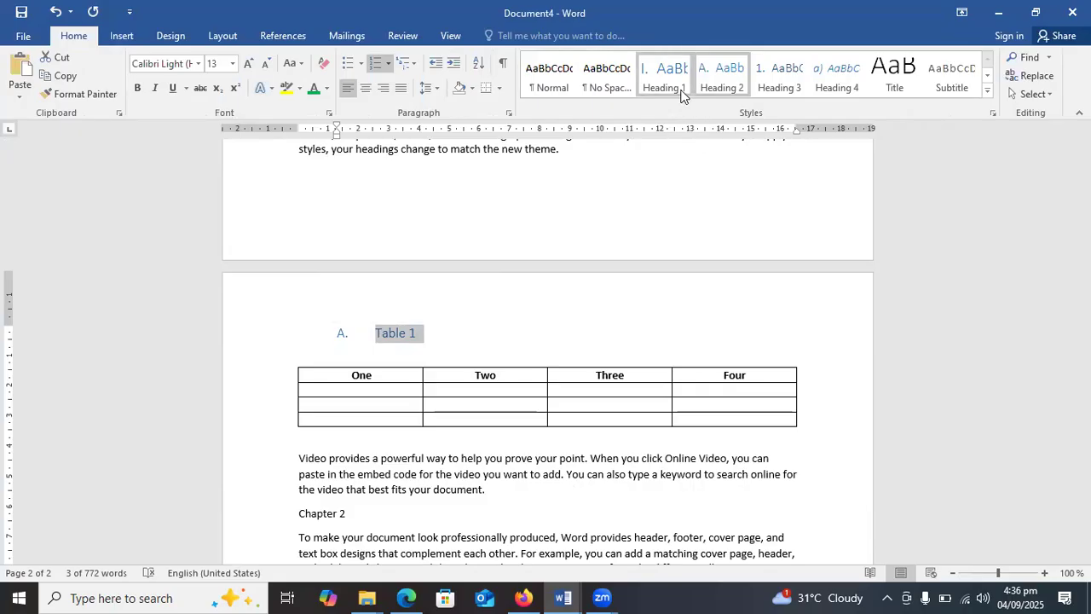
{"action": "left_click", "coordinate": [128, 36]}
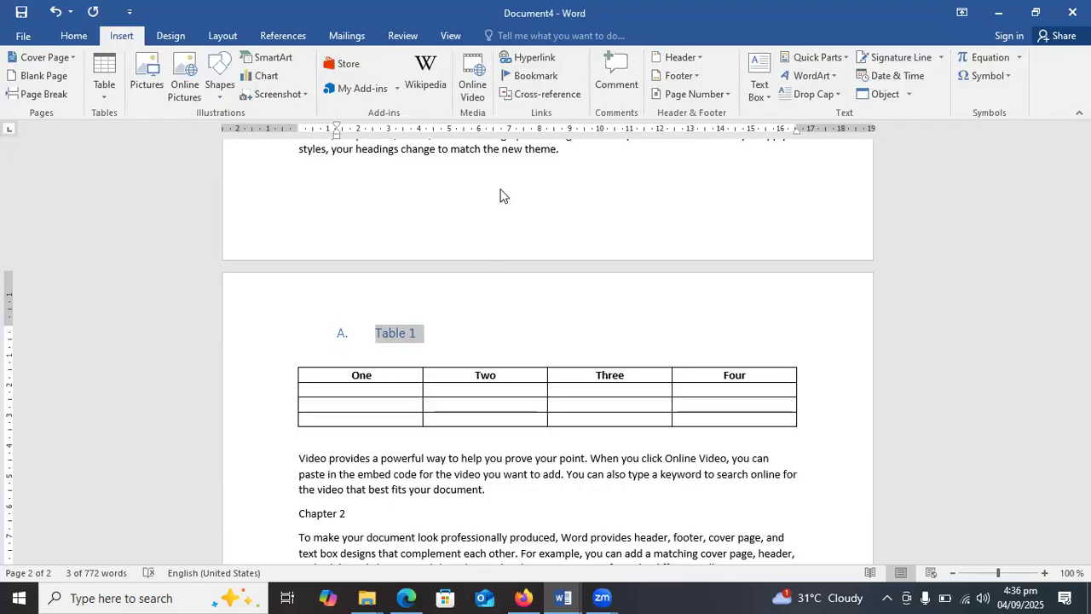
{"action": "left_click", "coordinate": [575, 242]}
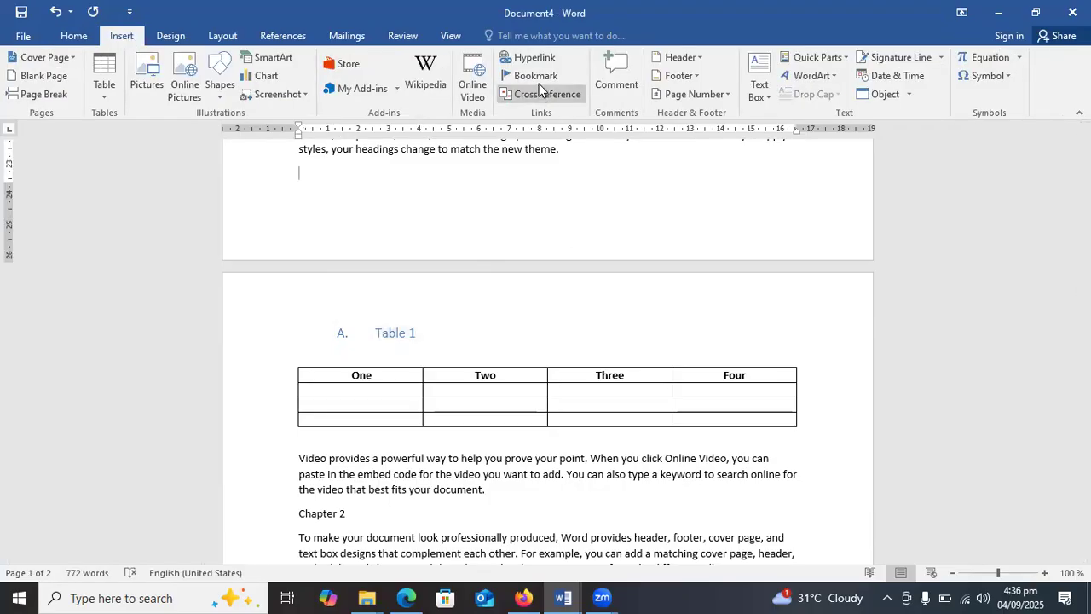
{"action": "left_click_drag", "start_coordinate": [1084, 392], "coordinate": [1084, 252]}
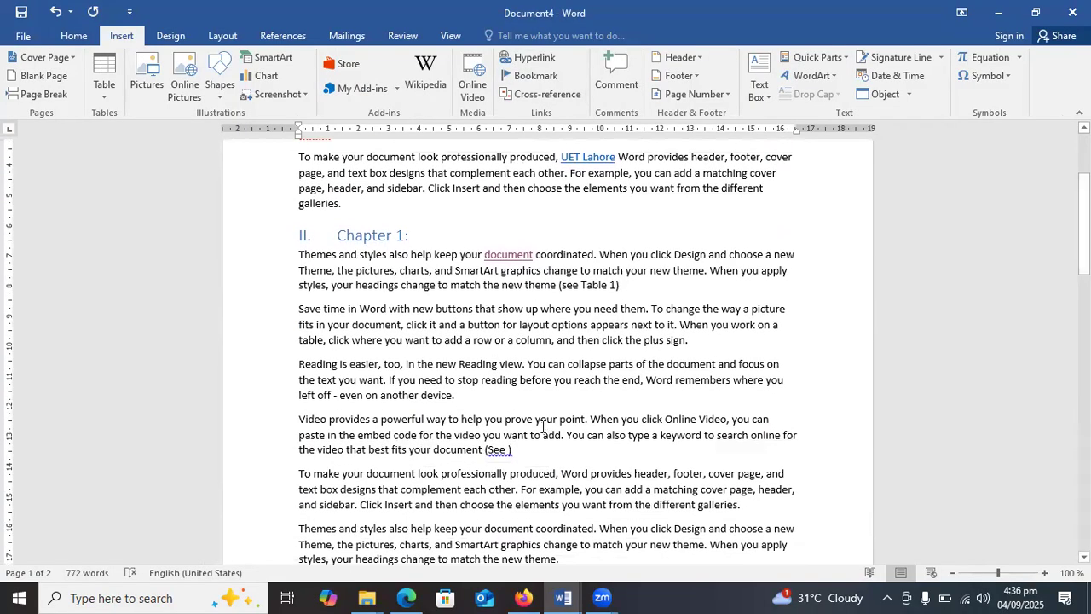
Step: Insert a hyperlinked cross-reference to the Table 1 heading's text after "See" in Chapter 1's Video paragraph, and follow it to test the link
{"action": "left_click", "coordinate": [509, 449]}
{"action": "left_click", "coordinate": [537, 94]}
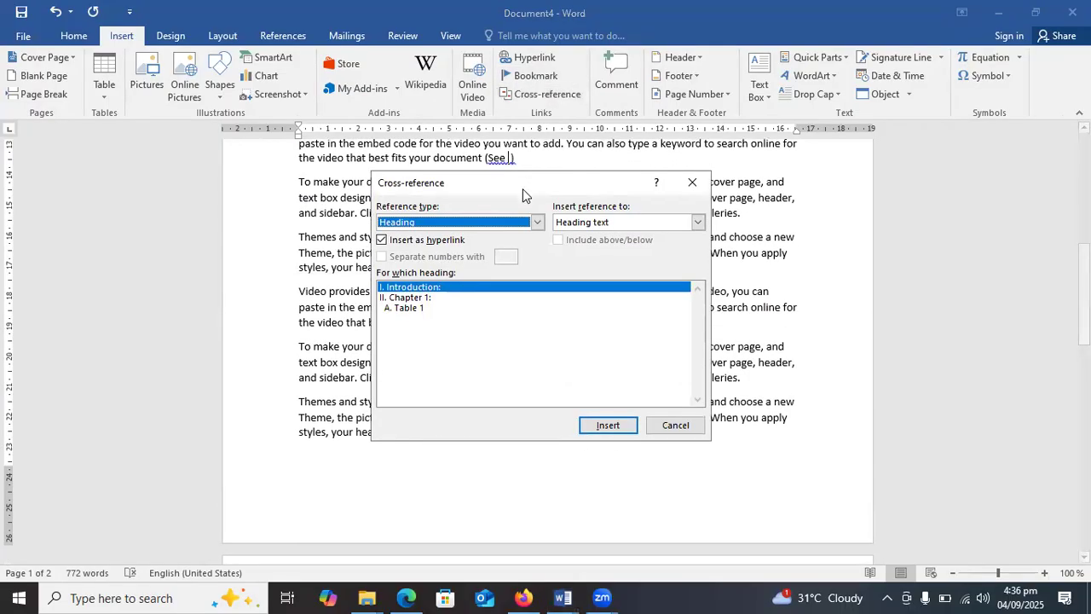
{"action": "left_click", "coordinate": [537, 222]}
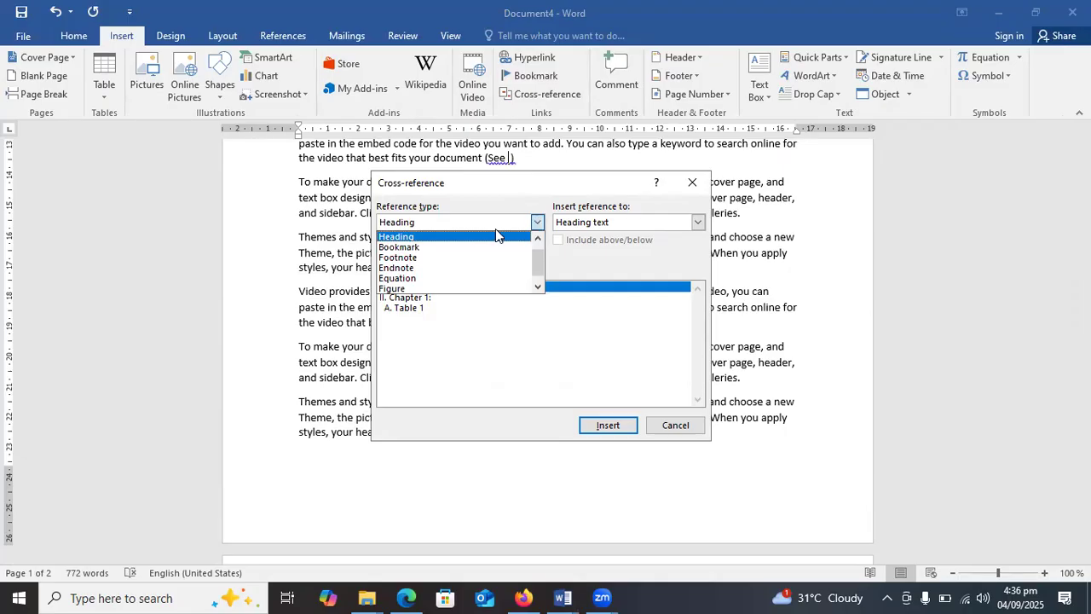
{"action": "left_click", "coordinate": [518, 328]}
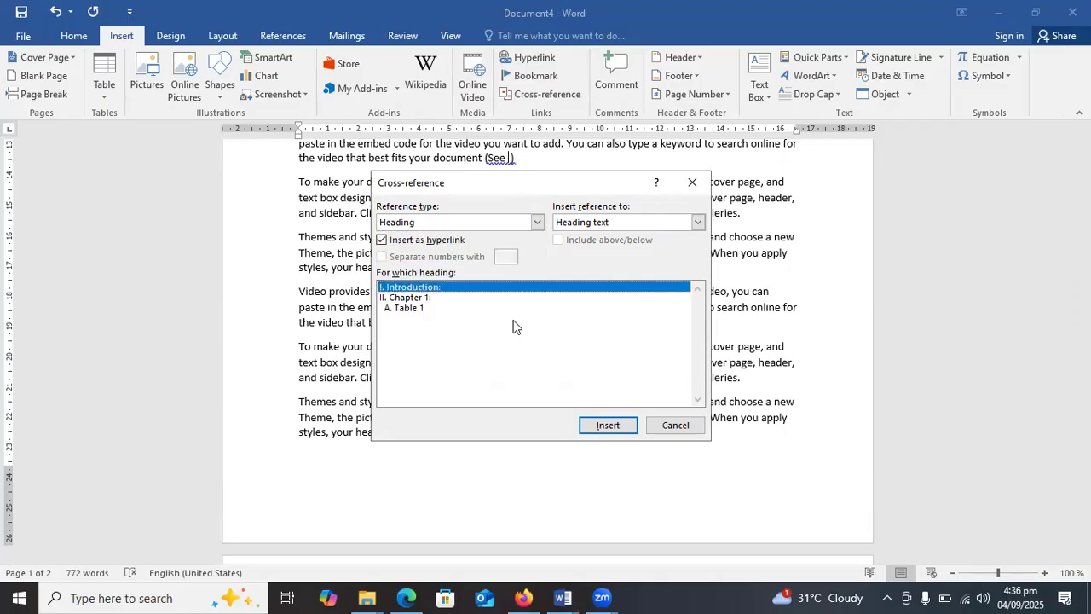
{"action": "left_click", "coordinate": [413, 309]}
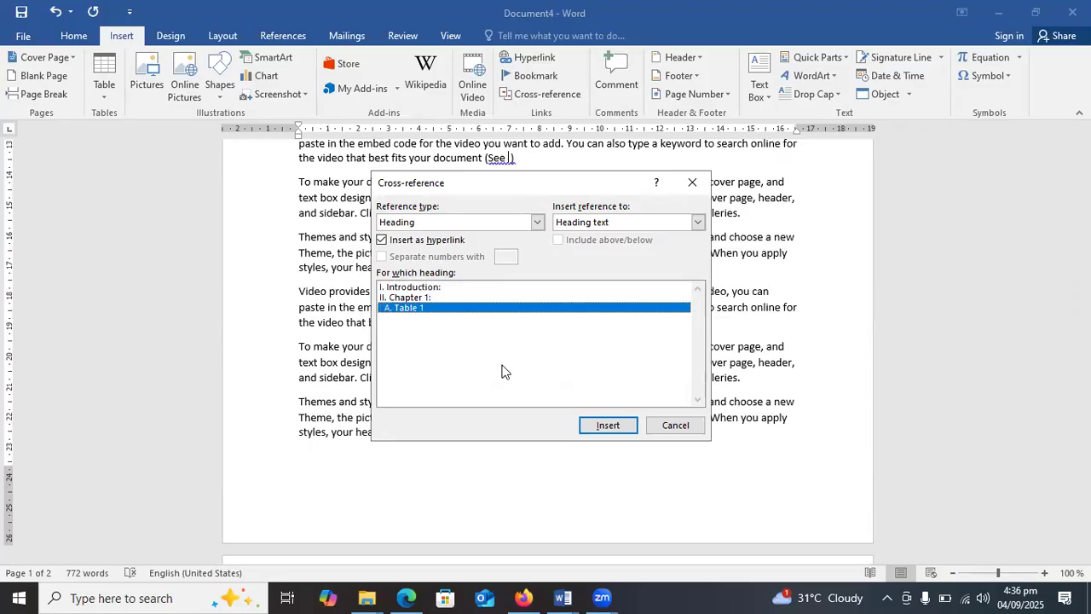
{"action": "left_click", "coordinate": [697, 223]}
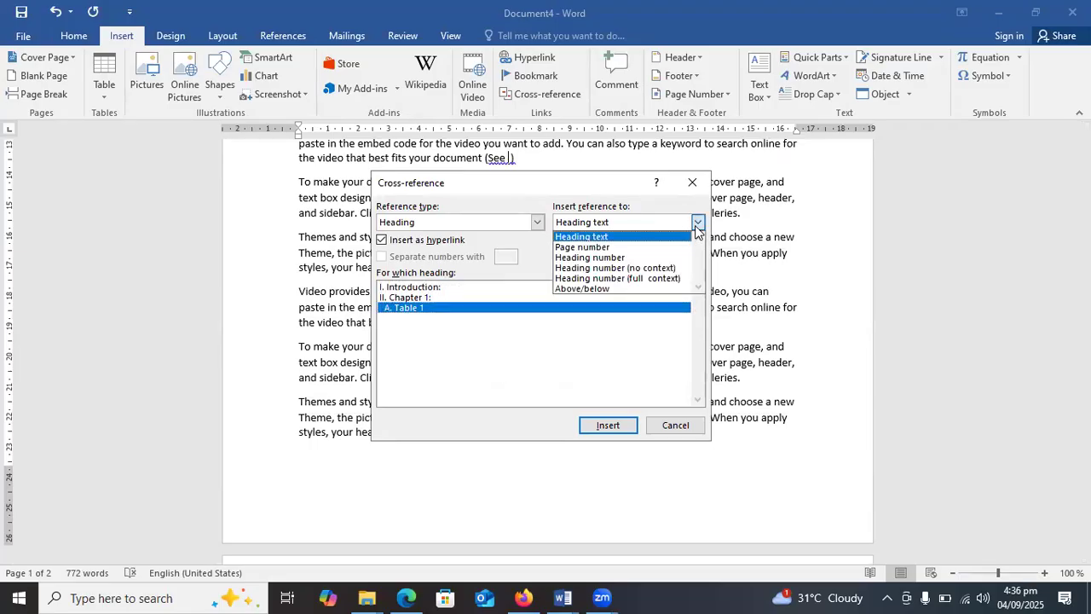
{"action": "left_click", "coordinate": [606, 238]}
{"action": "left_click", "coordinate": [607, 426]}
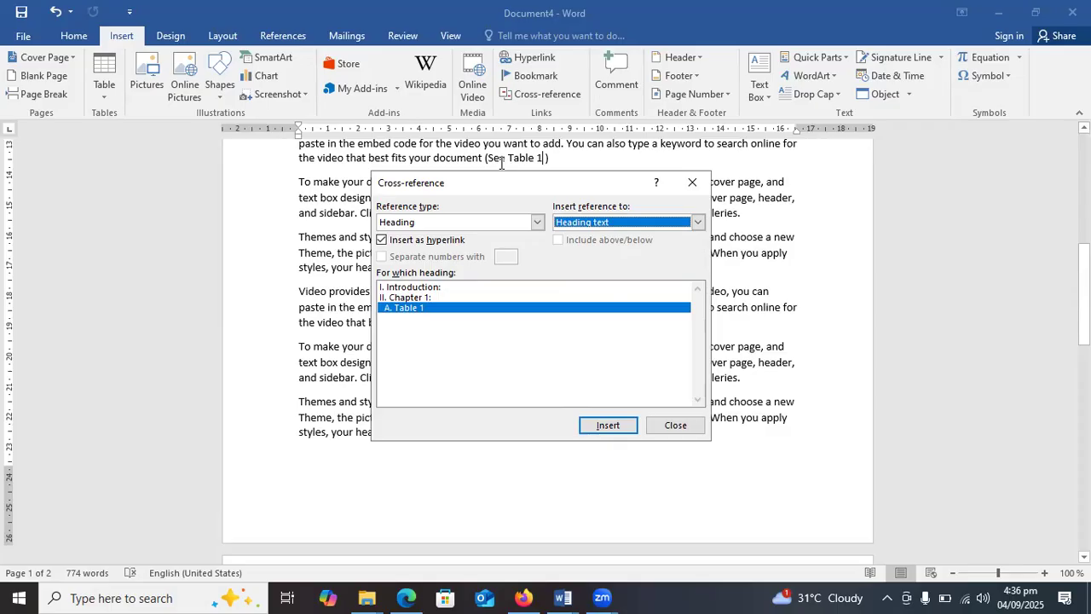
{"action": "left_click", "coordinate": [690, 184]}
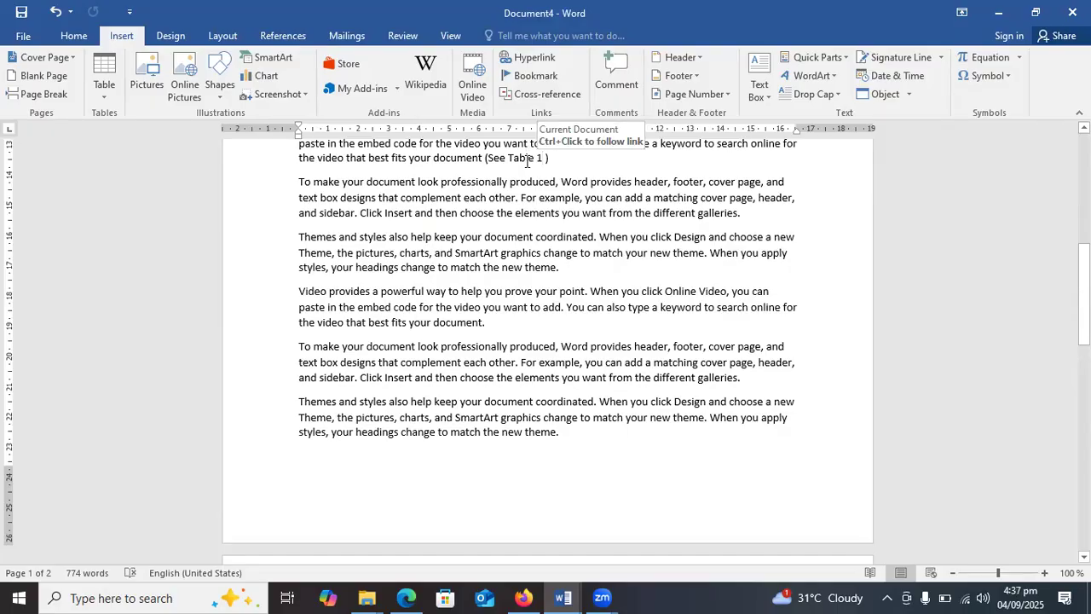
{"action": "left_click", "coordinate": [526, 162], "text": "ctrl"}
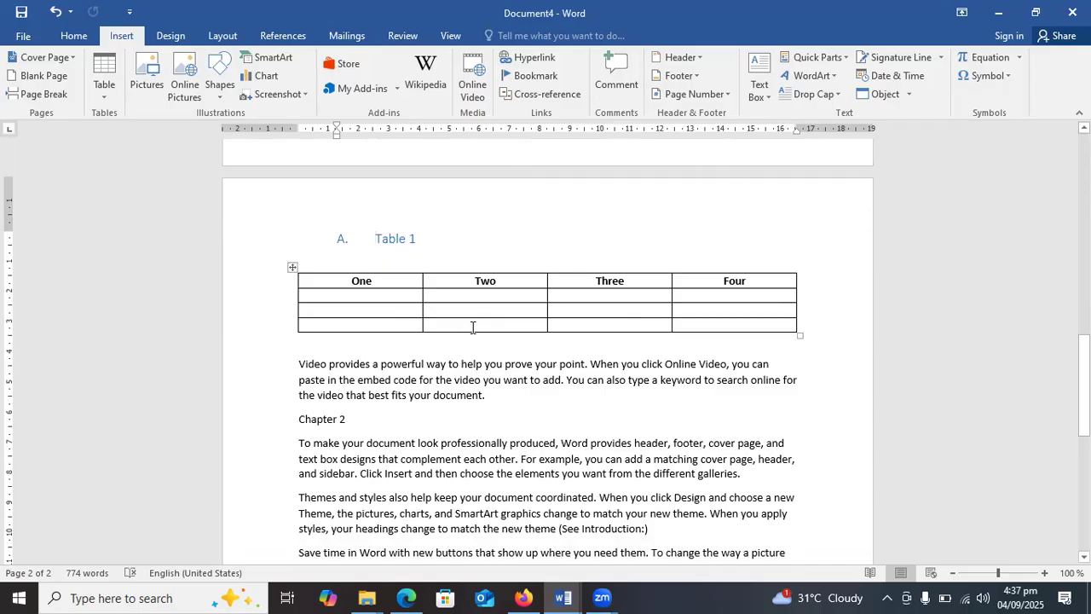
{"action": "mouse_move", "coordinate": [1085, 386]}
{"action": "left_mouse_down"}
{"action": "mouse_move", "coordinate": [1085, 351]}
{"action": "mouse_move", "coordinate": [1084, 390]}
{"action": "left_mouse_up"}
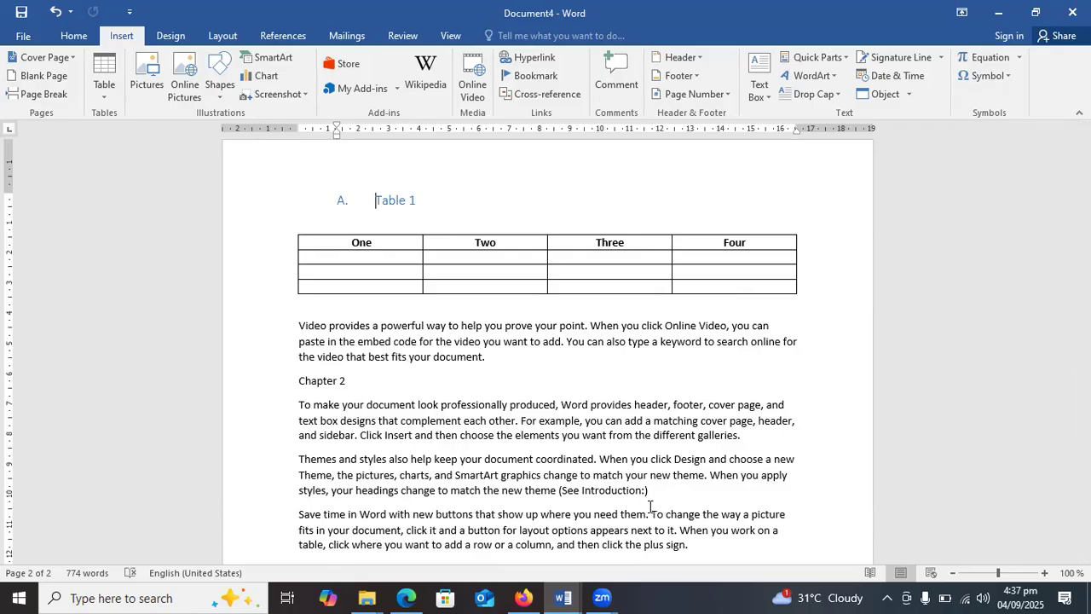
{"action": "key", "text": "alt+Tab"}
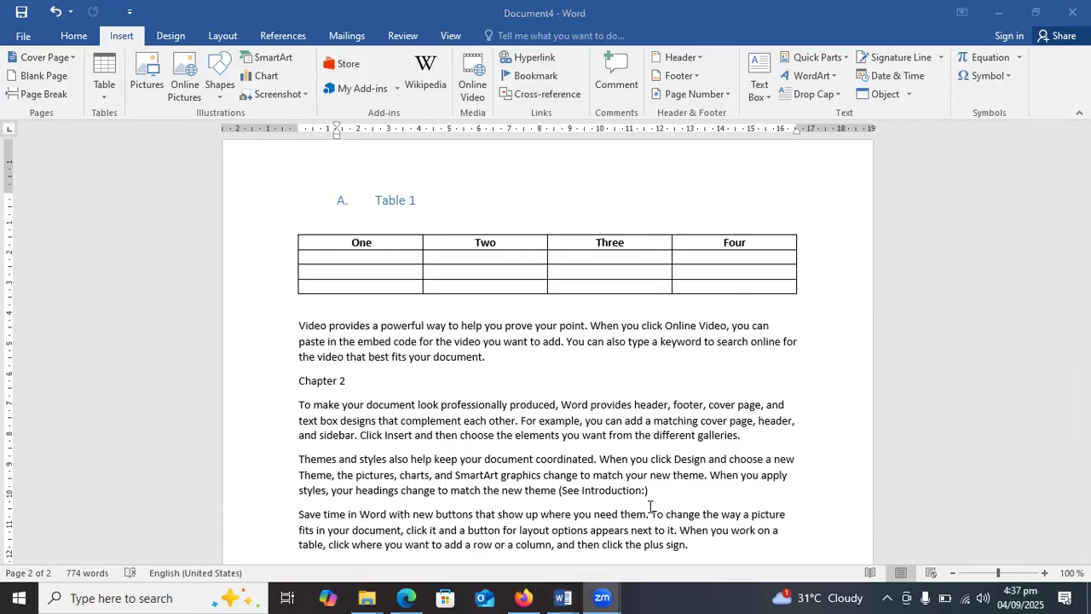